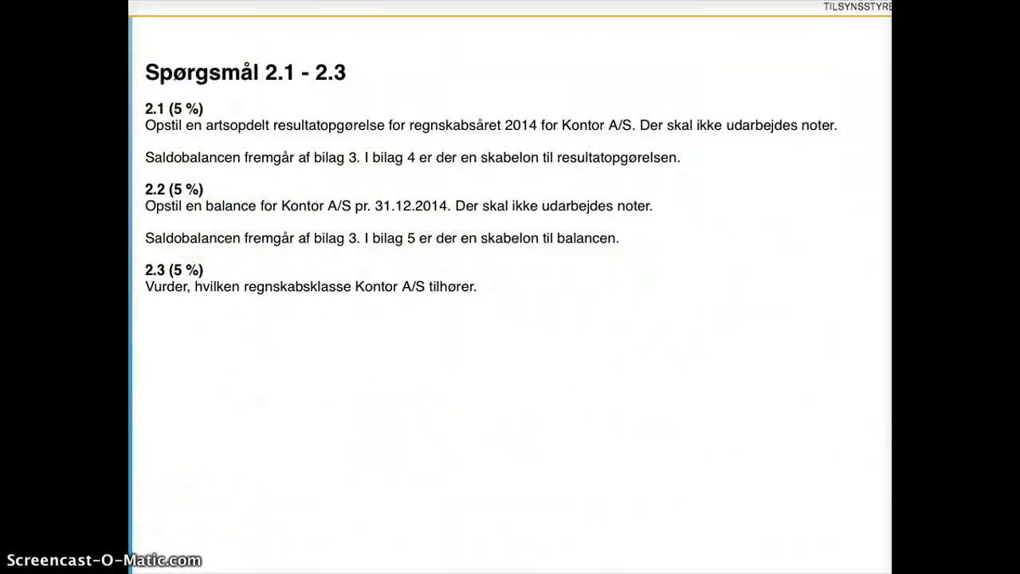
Switch to the Excel workbook and review the trial balance in Bilag 3 and the fixed-asset lines of the balance template in Bilag 5.
key(super+Tab)
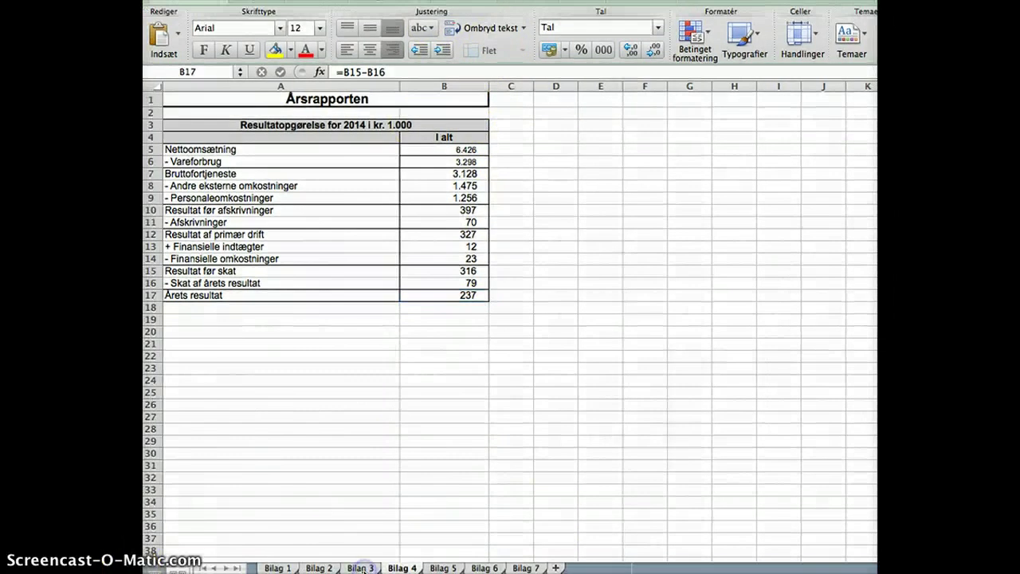
click(364, 568)
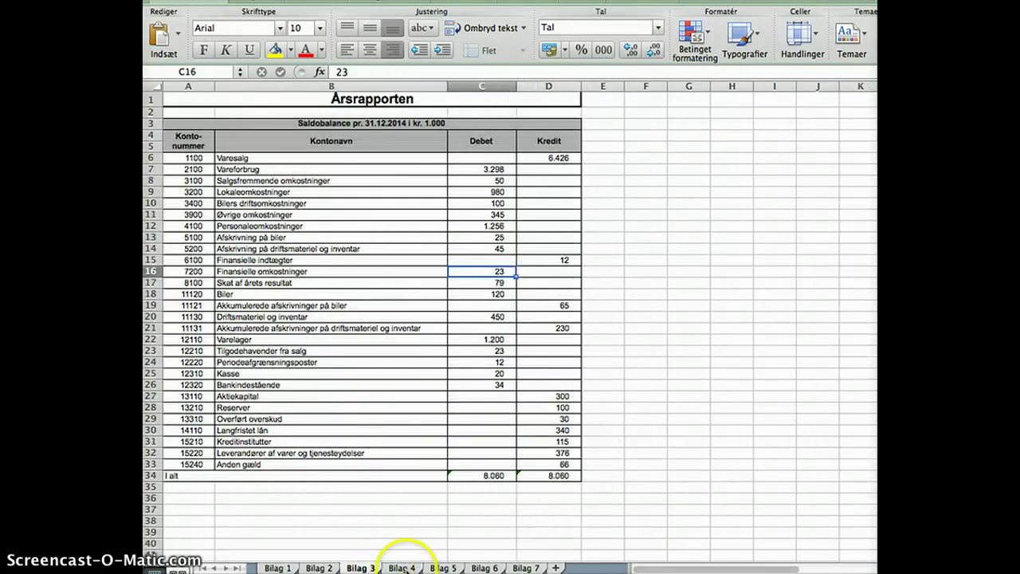
click(435, 567)
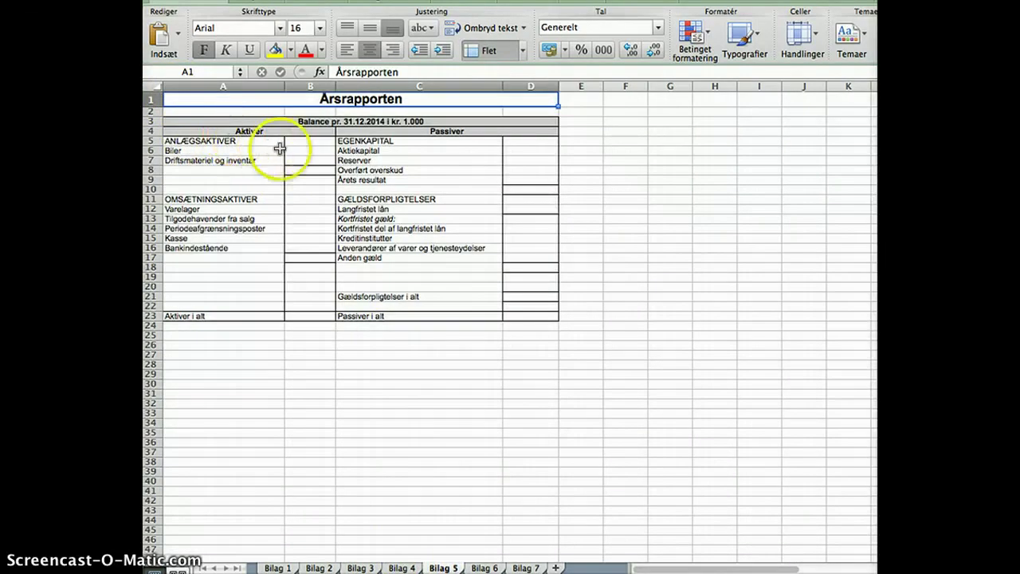
click(327, 141)
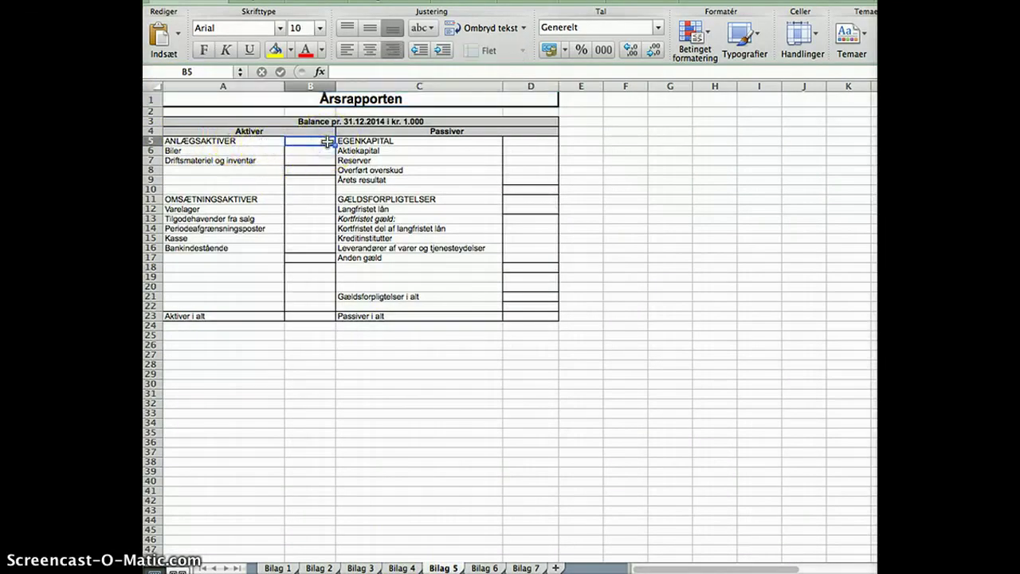
click(179, 151)
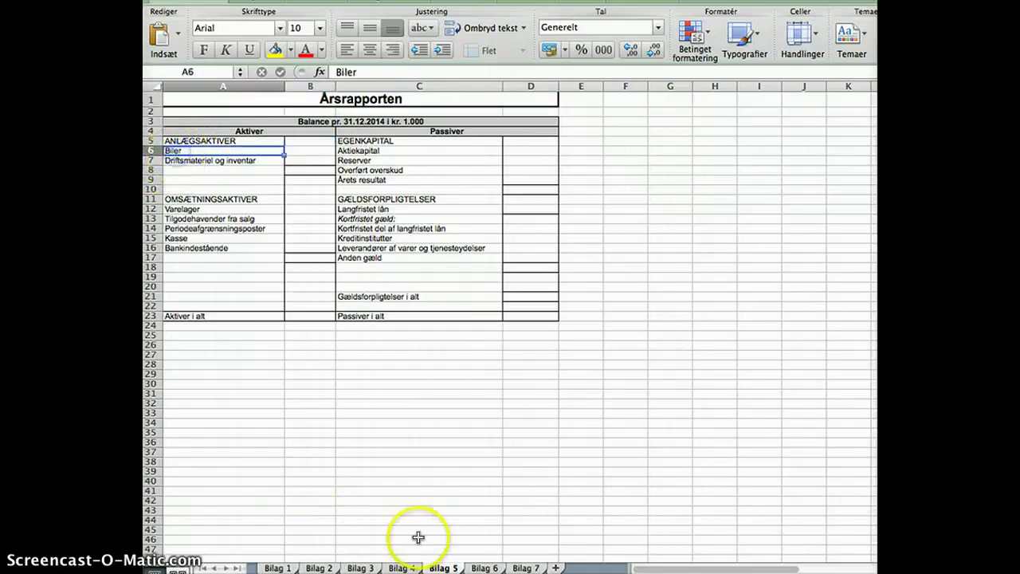
Look up Biler and its accumulated depreciation in Bilag 3, and enter the net value 55 for Biler in B6 of Bilag 5.
click(361, 567)
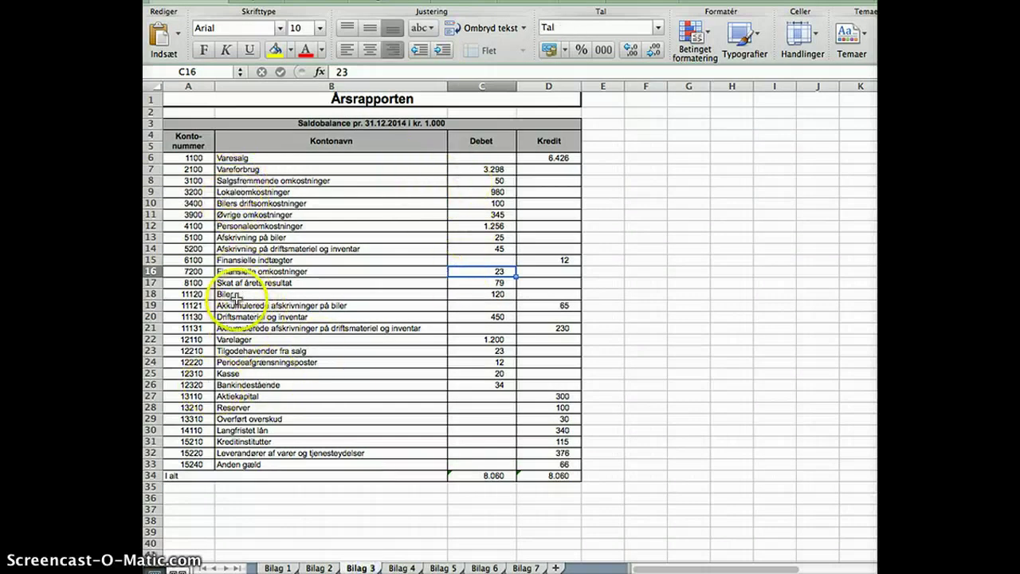
drag(239, 293, 496, 292)
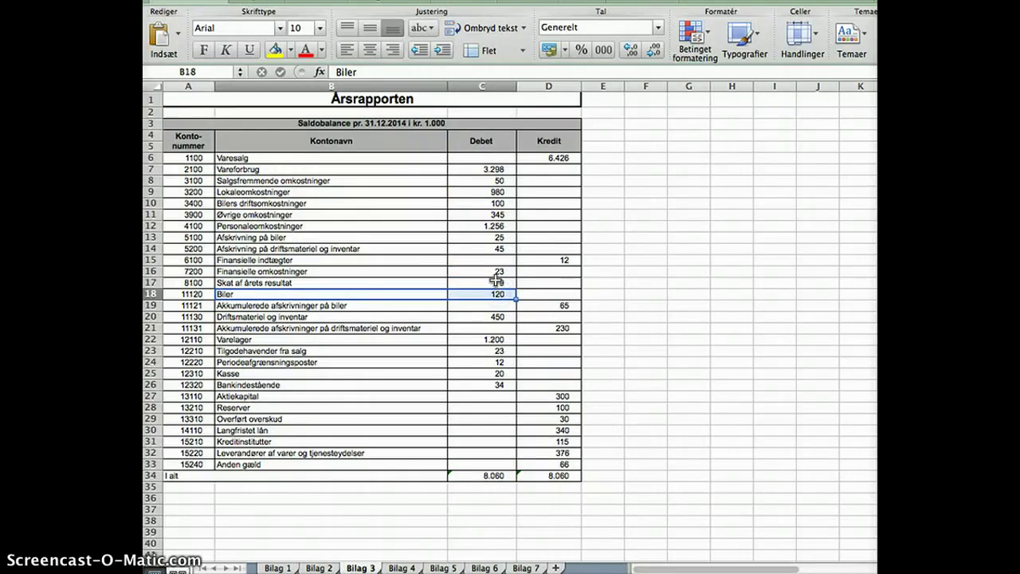
click(474, 271)
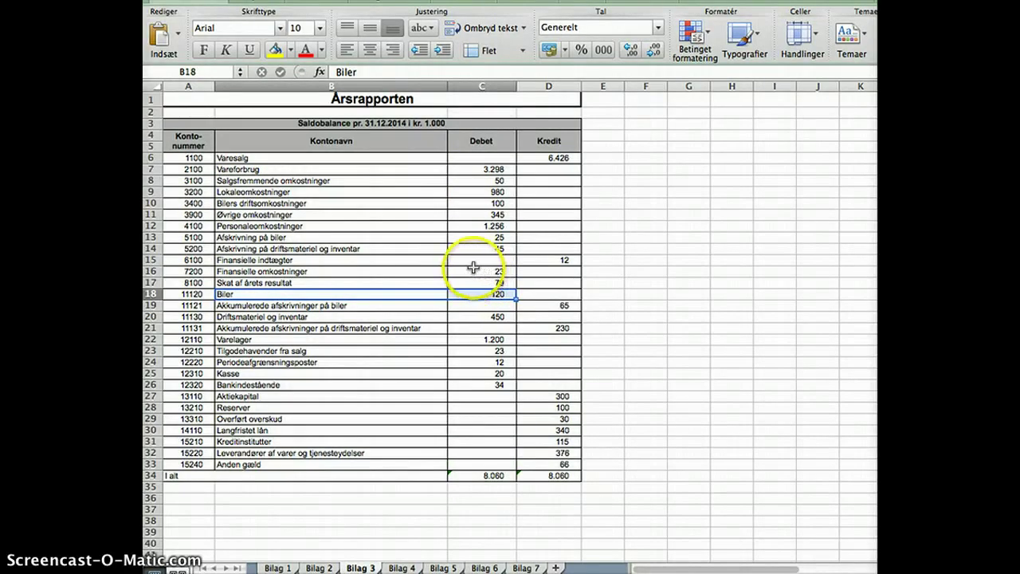
click(392, 435)
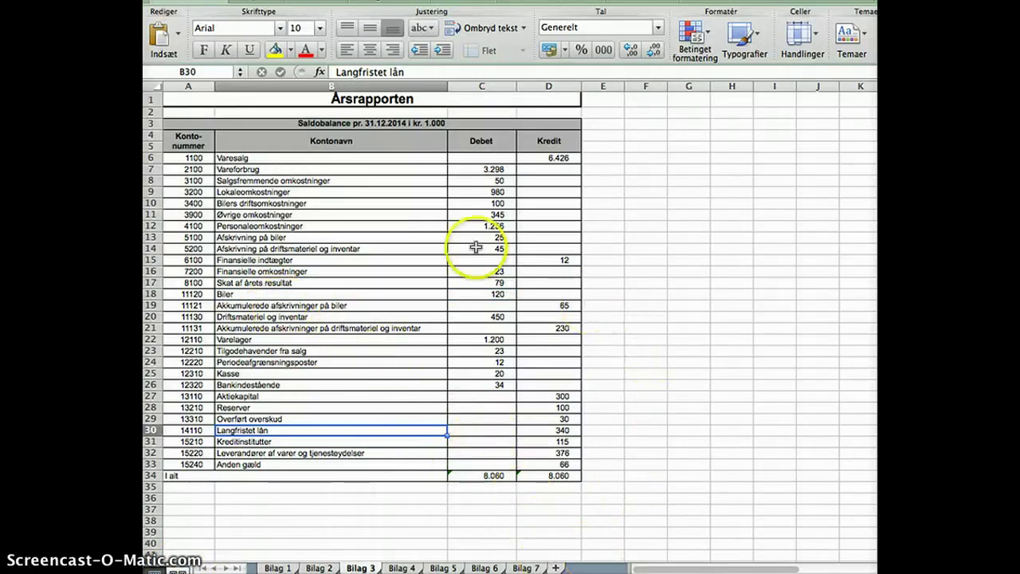
click(299, 137)
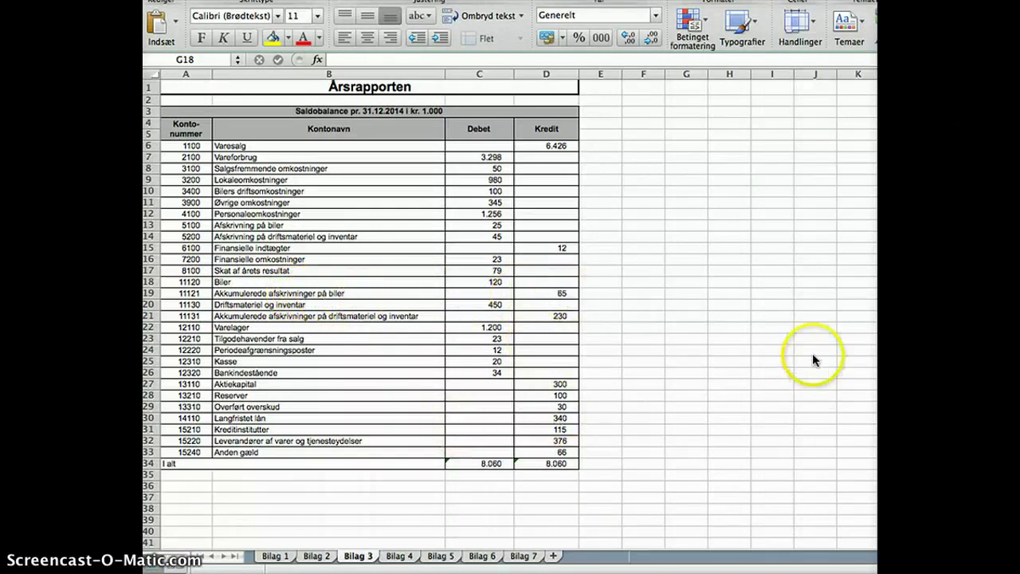
click(430, 554)
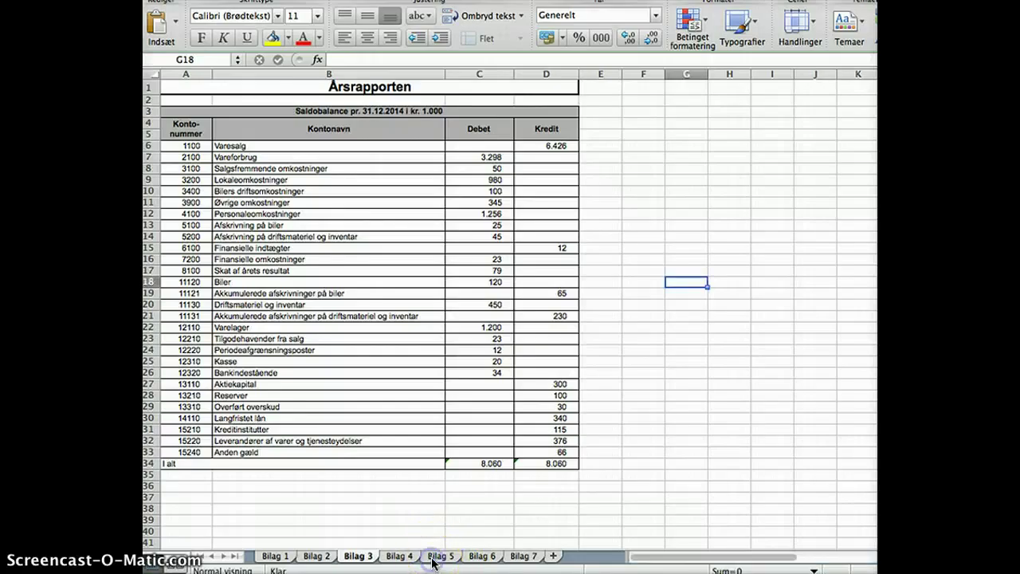
click(440, 556)
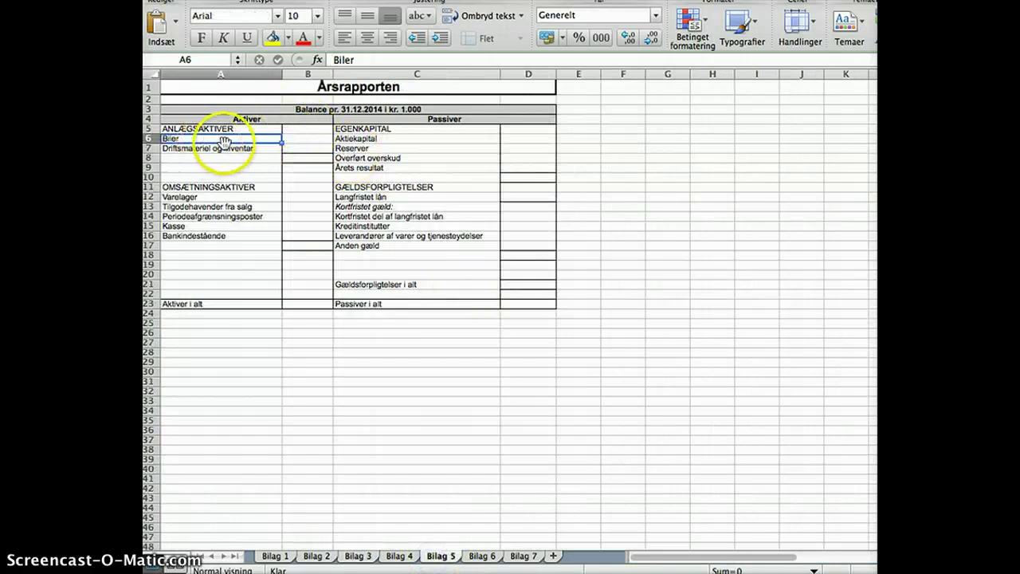
click(308, 139)
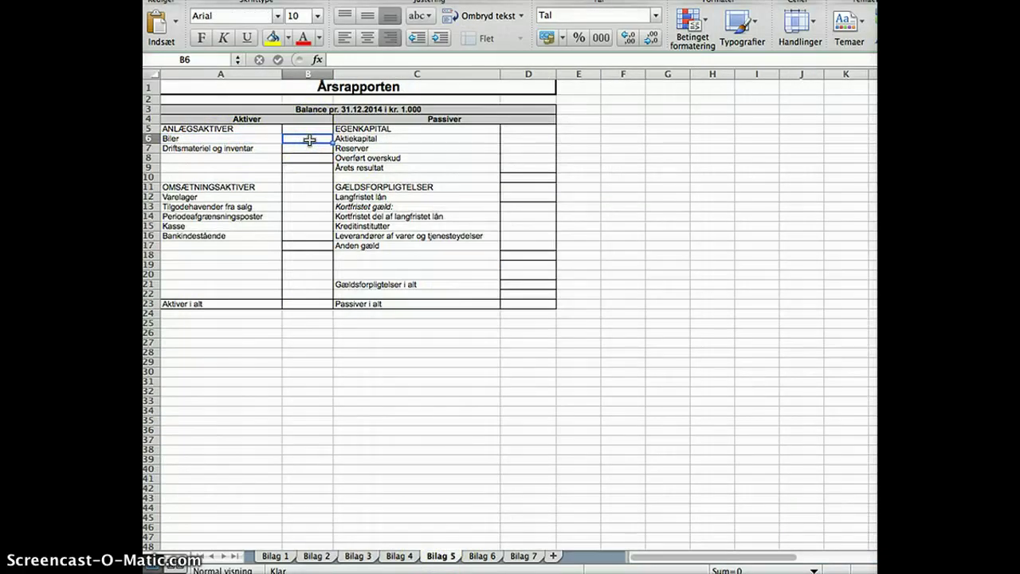
text(55)
key(Return)
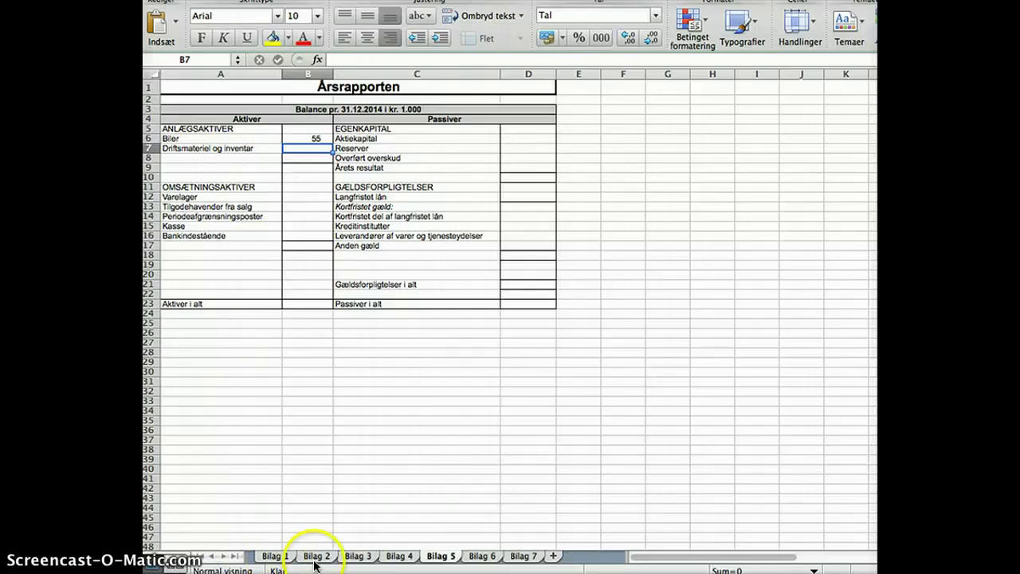
Look up Driftsmateriel og inventar and its accumulated depreciation in Bilag 3, and enter the net value 220 in B7 of Bilag 5.
click(356, 555)
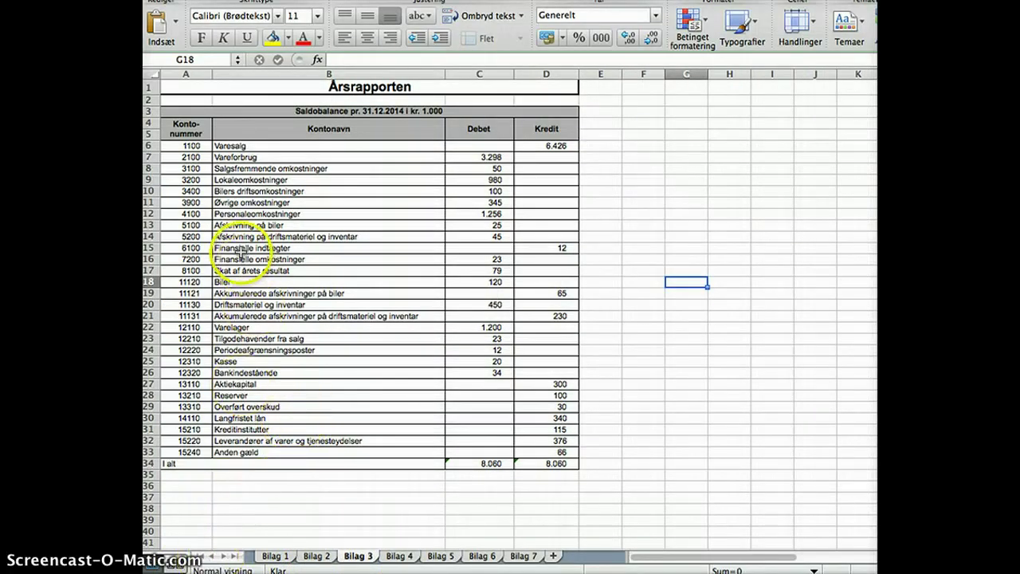
click(249, 307)
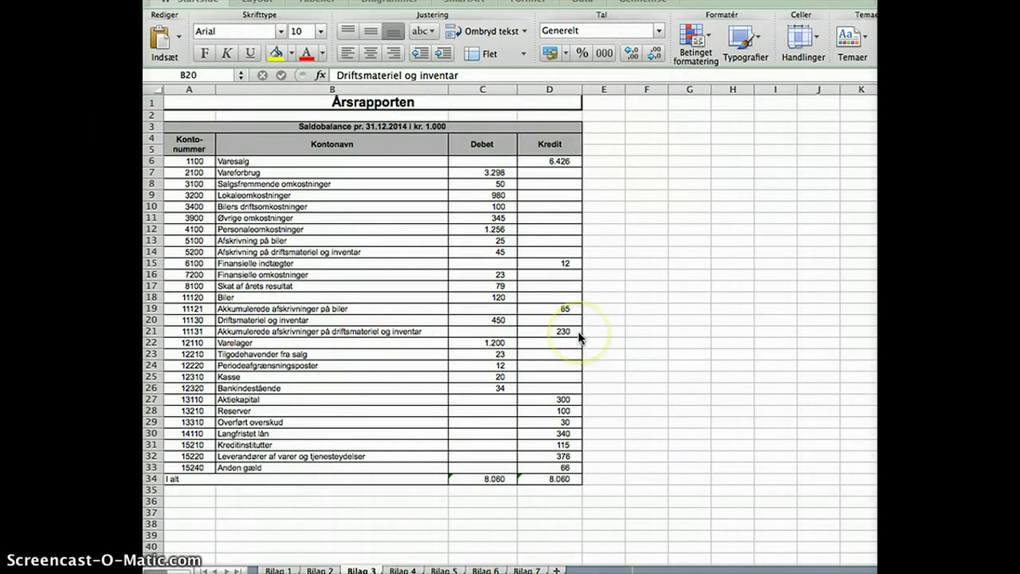
click(455, 570)
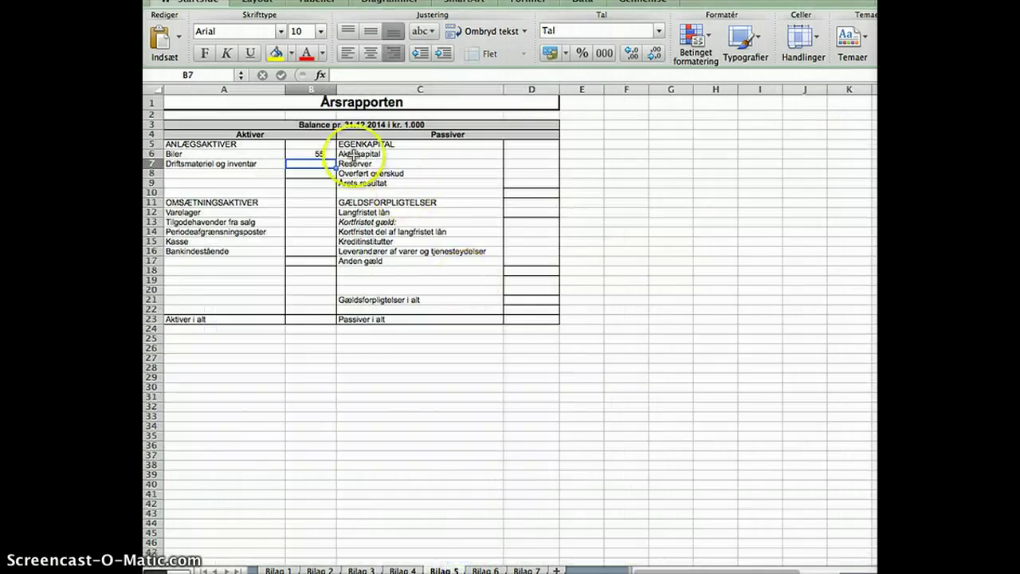
text(22)
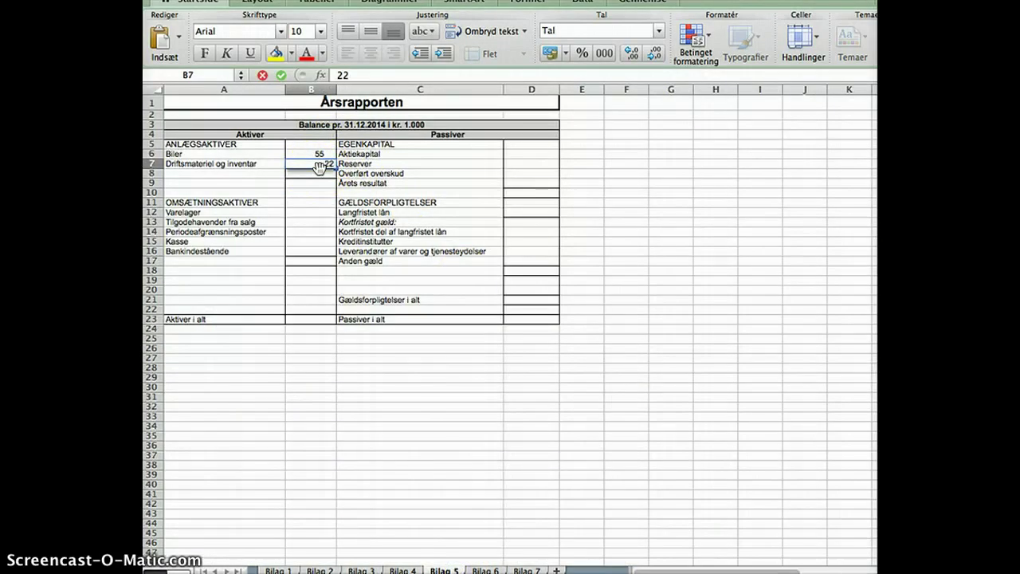
text(0)
Total the fixed assets in B8 with the formula =B6+B7.
click(314, 172)
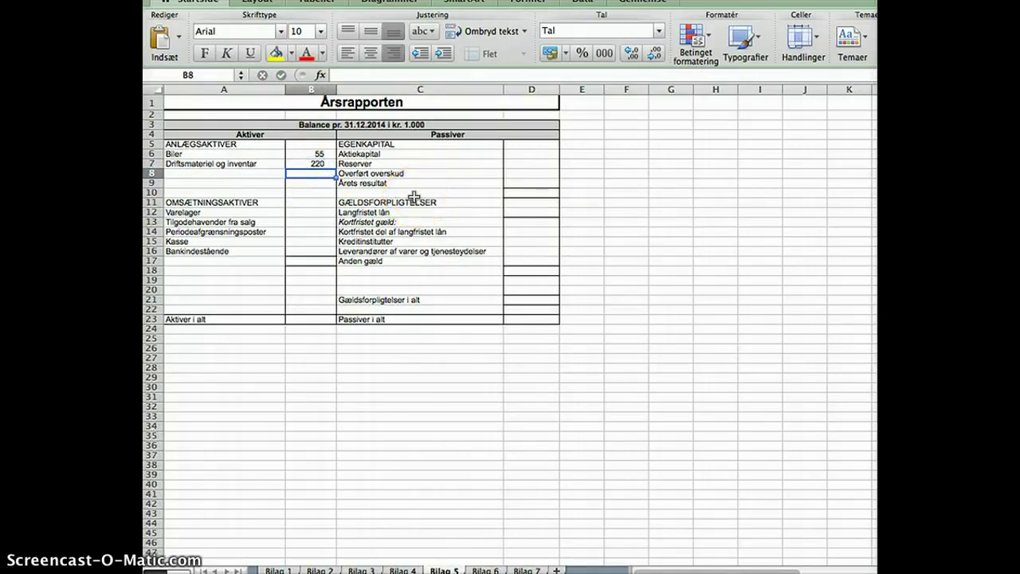
text(=)
click(334, 156)
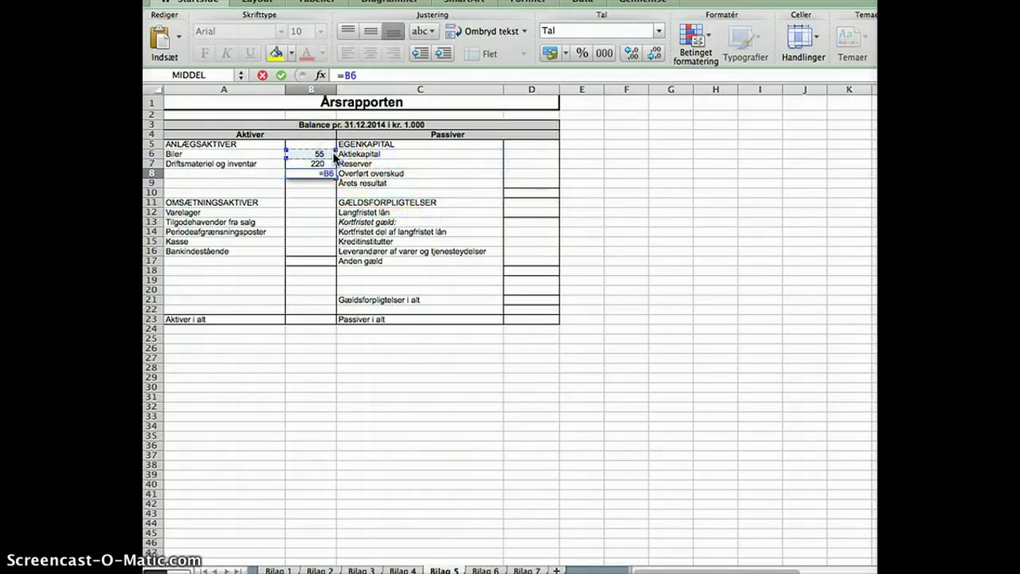
click(327, 162)
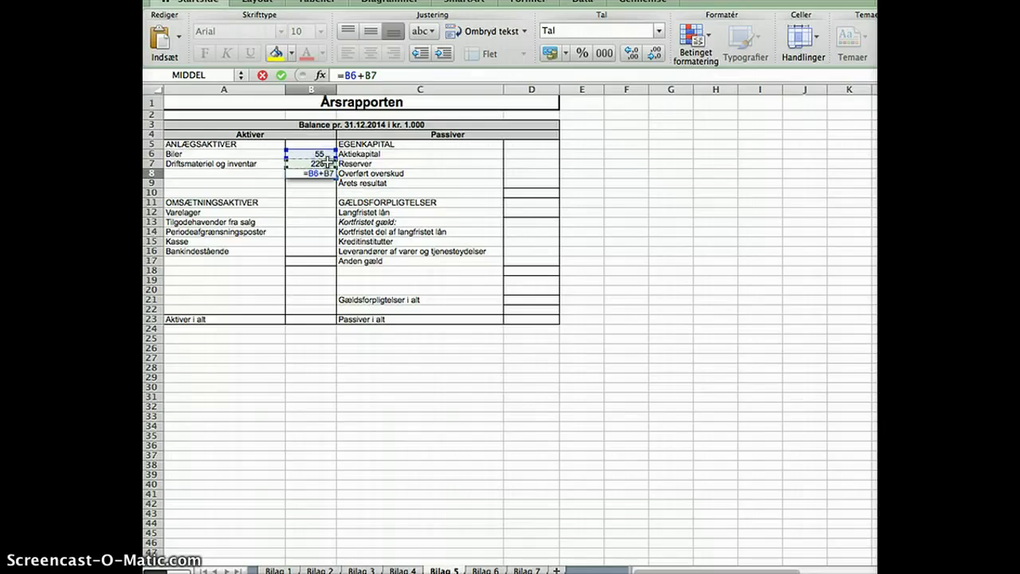
key(Return)
click(317, 173)
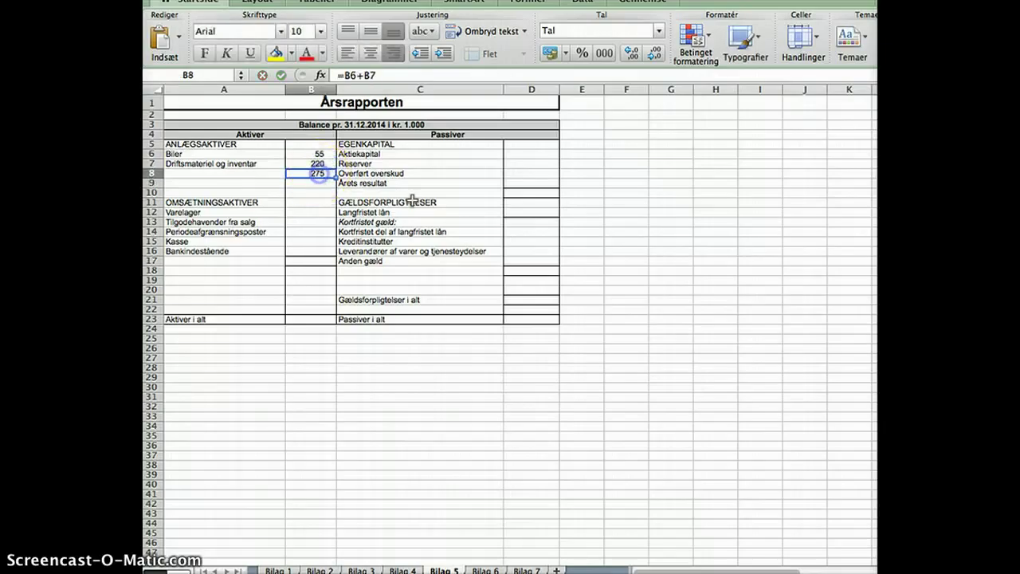
Look up Varelager in Bilag 3 and enter 1.200 for it in B12 of Bilag 5.
click(213, 204)
click(214, 212)
click(292, 215)
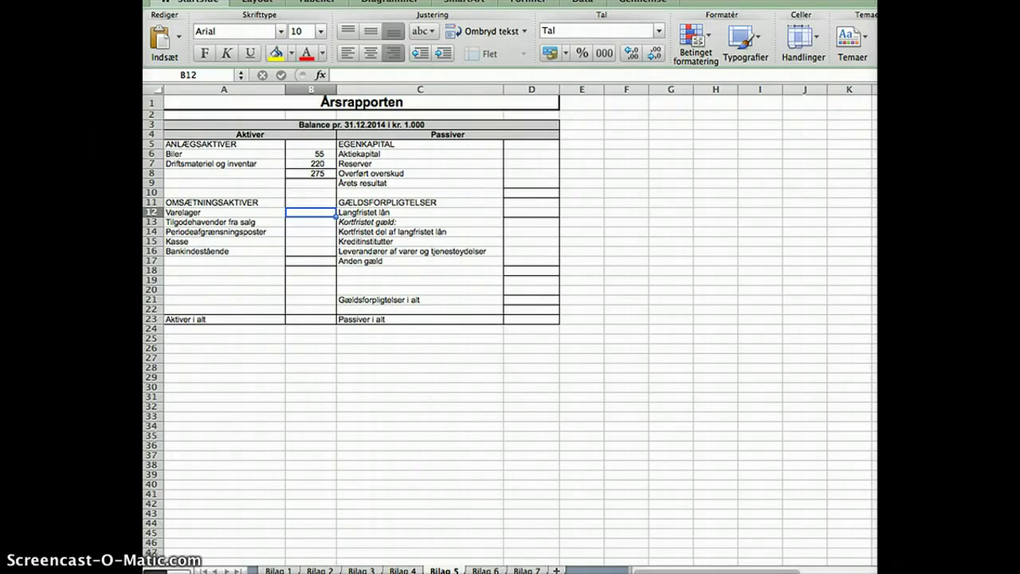
click(360, 570)
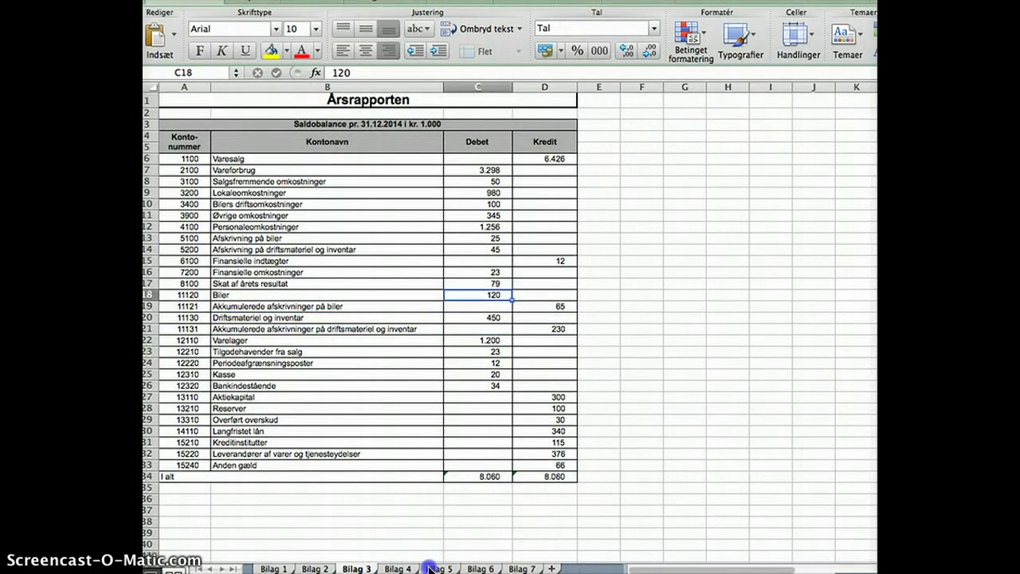
click(430, 568)
text(1)
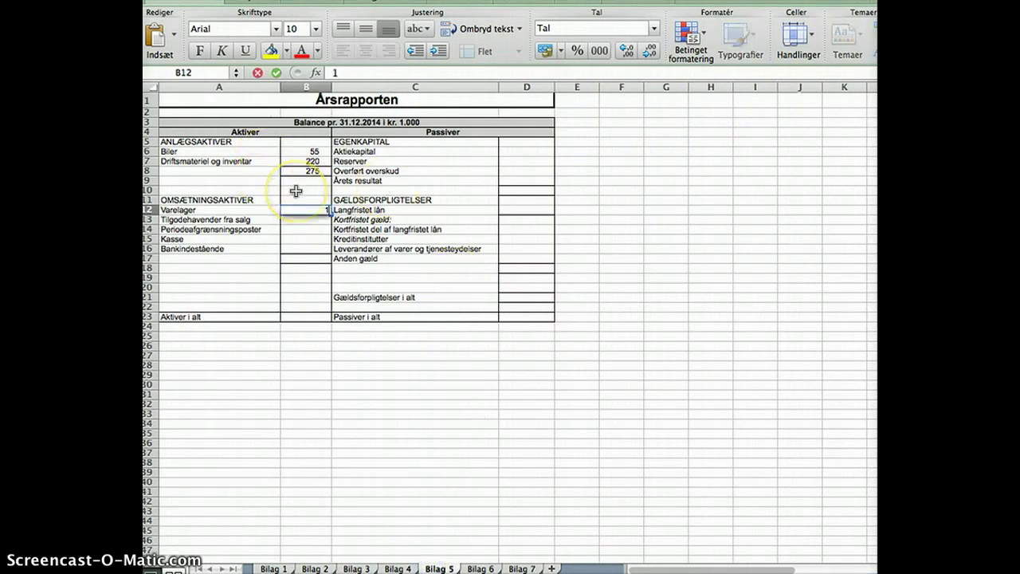
text(.200)
key(Return)
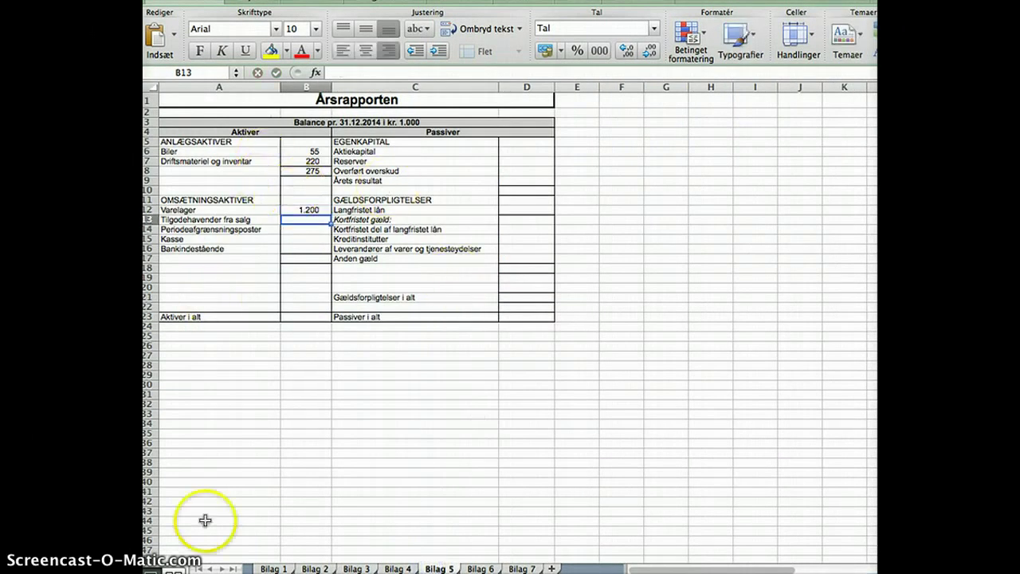
Look up Tilgodehavender fra salg in Bilag 3 and enter 23 for it in B13 of Bilag 5.
click(356, 567)
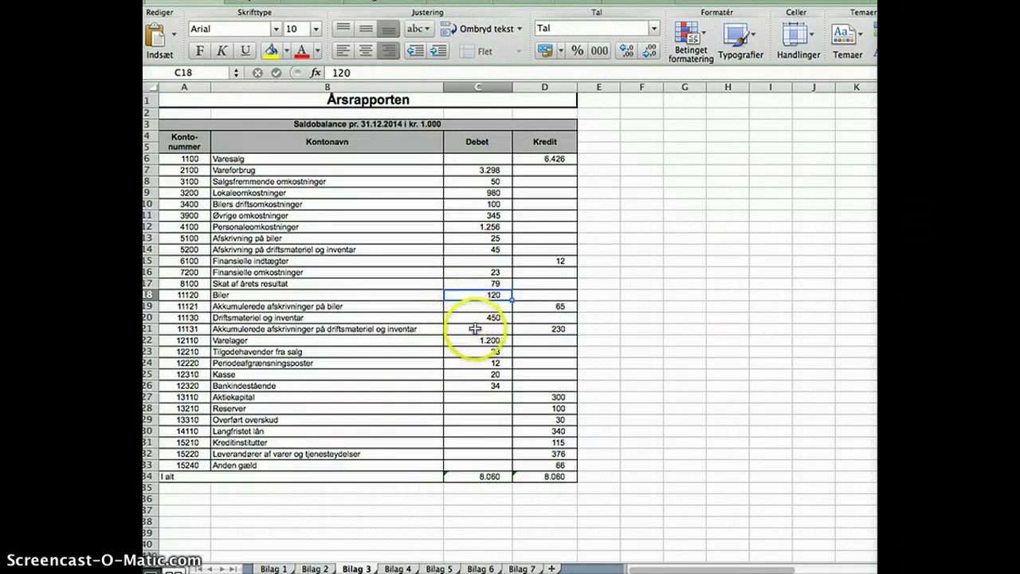
click(505, 355)
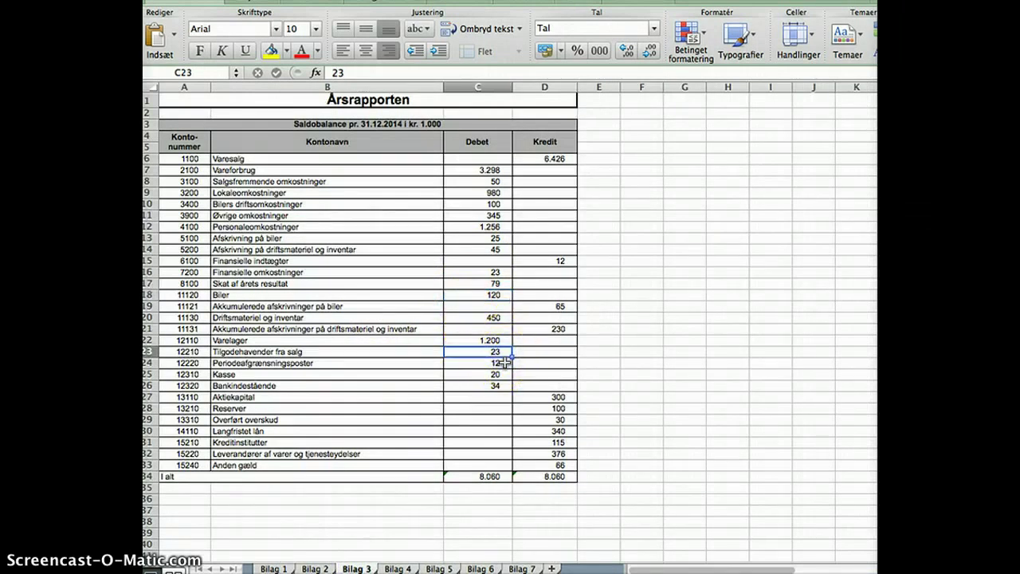
click(438, 568)
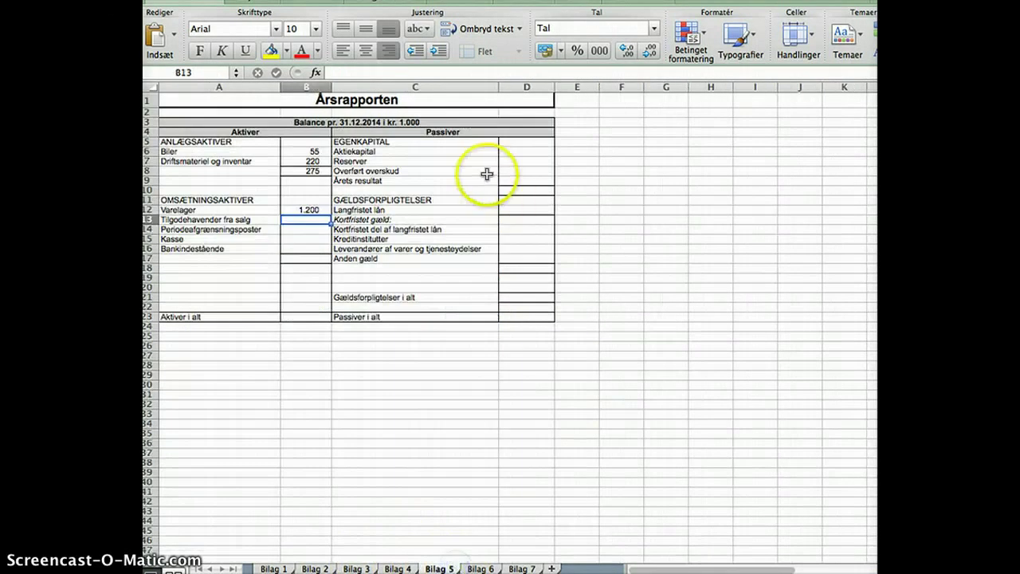
text(23)
key(Return)
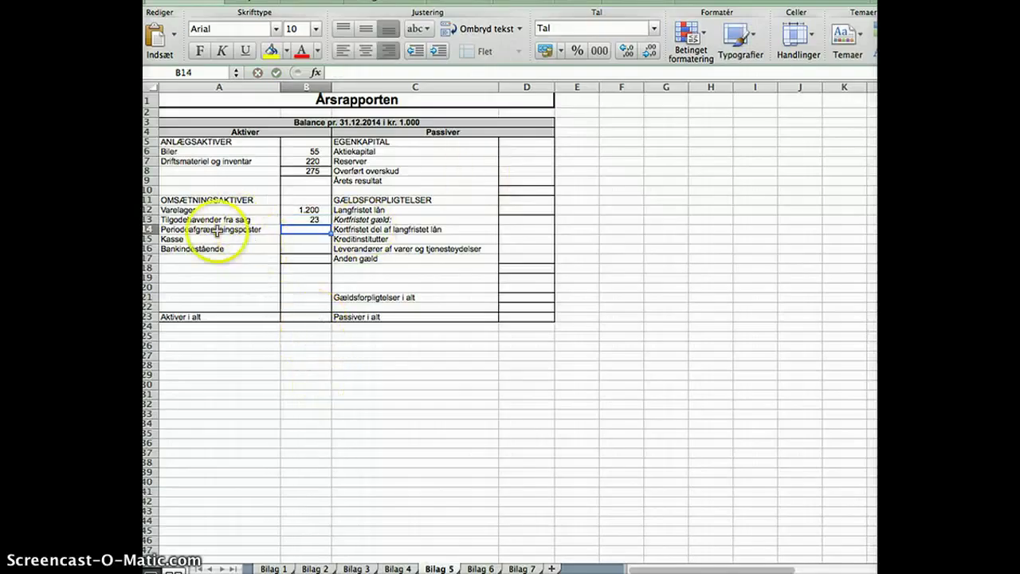
Look up Periodeafgrænsningsposter in Bilag 3 and enter 12 for it in B14 of Bilag 5.
click(363, 568)
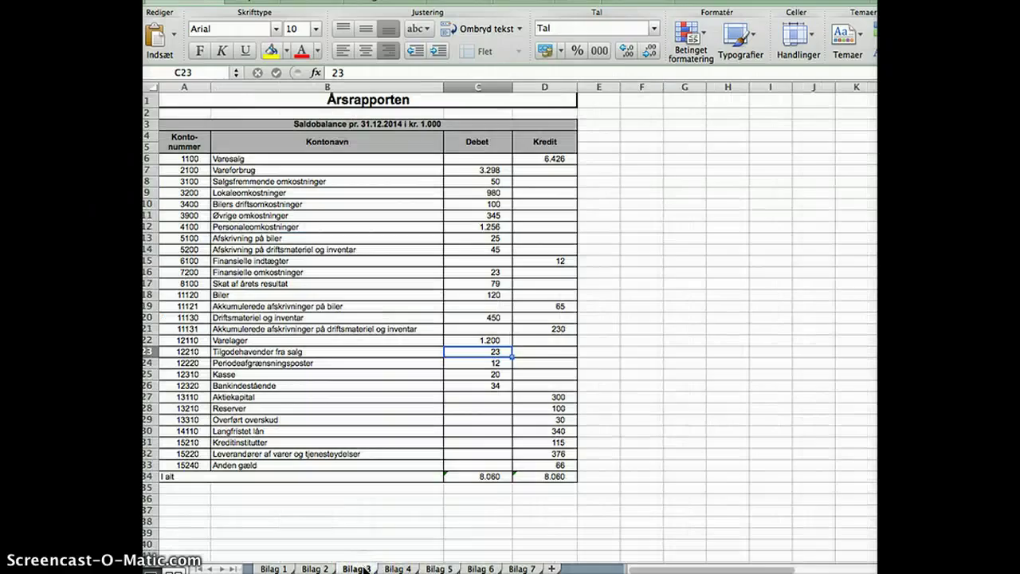
click(437, 568)
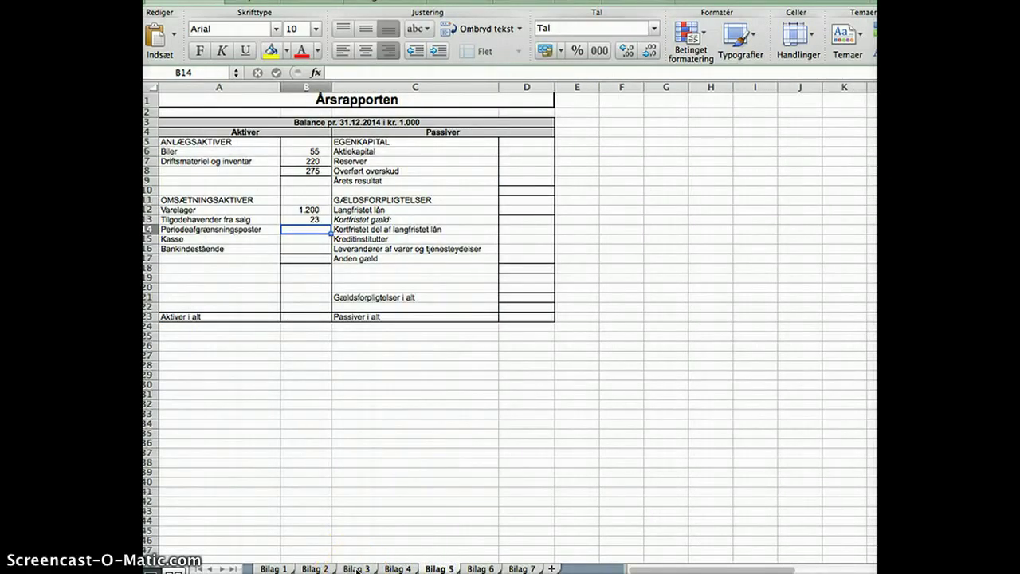
click(357, 569)
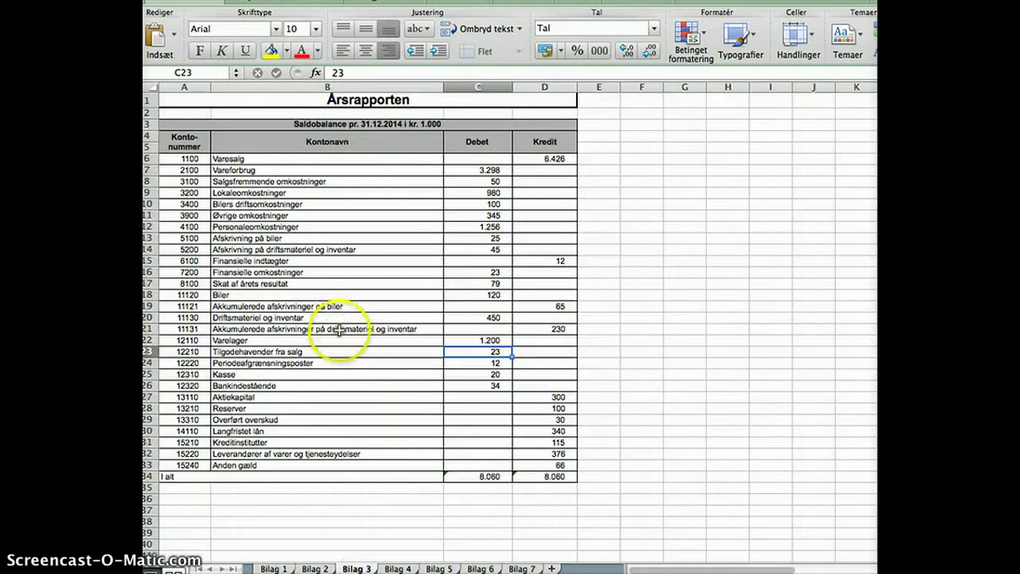
click(284, 365)
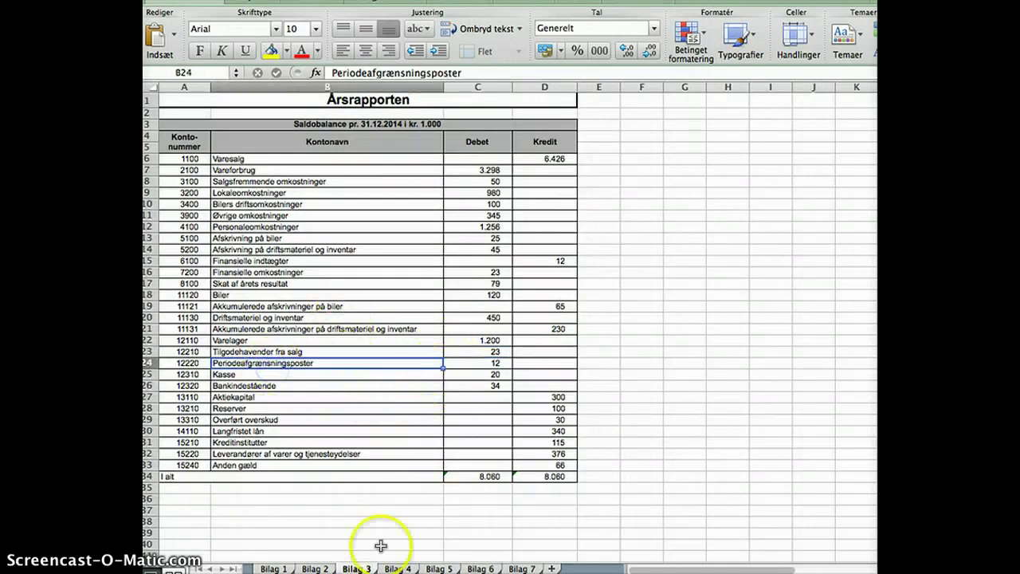
click(437, 568)
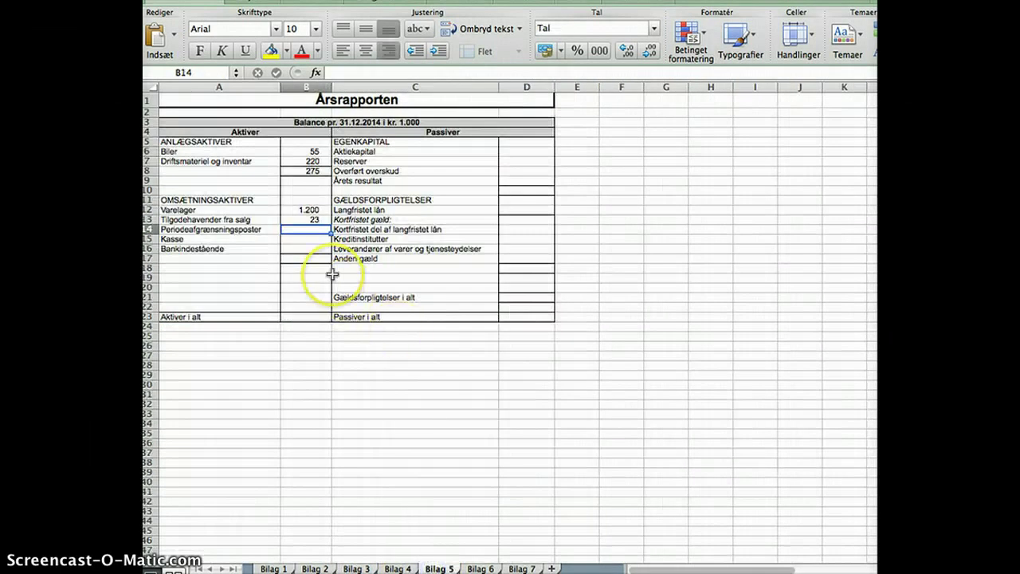
text(12)
key(Return)
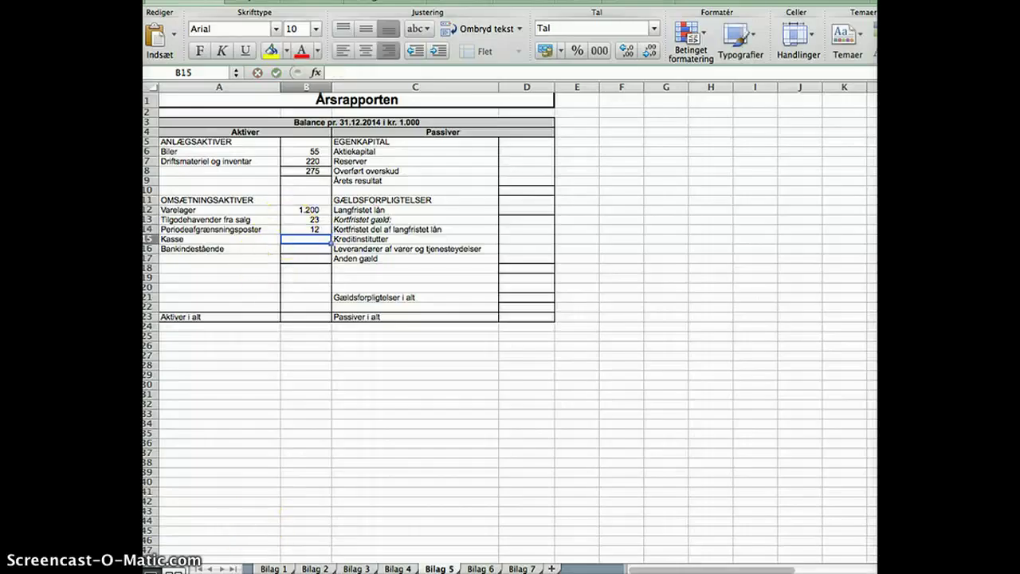
Look up Kasse in Bilag 3 and enter 20 for it in B15 of Bilag 5.
click(343, 569)
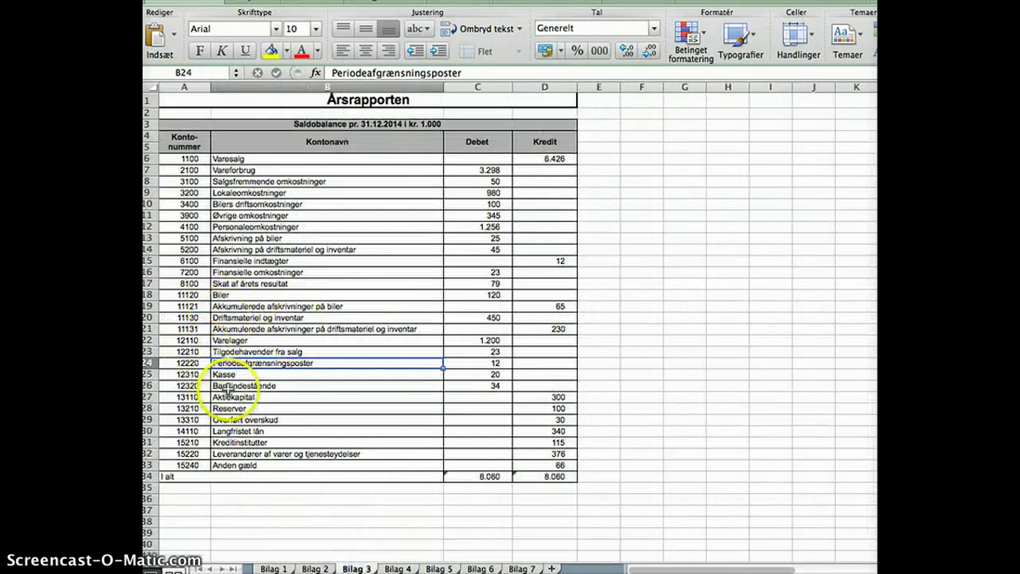
click(231, 375)
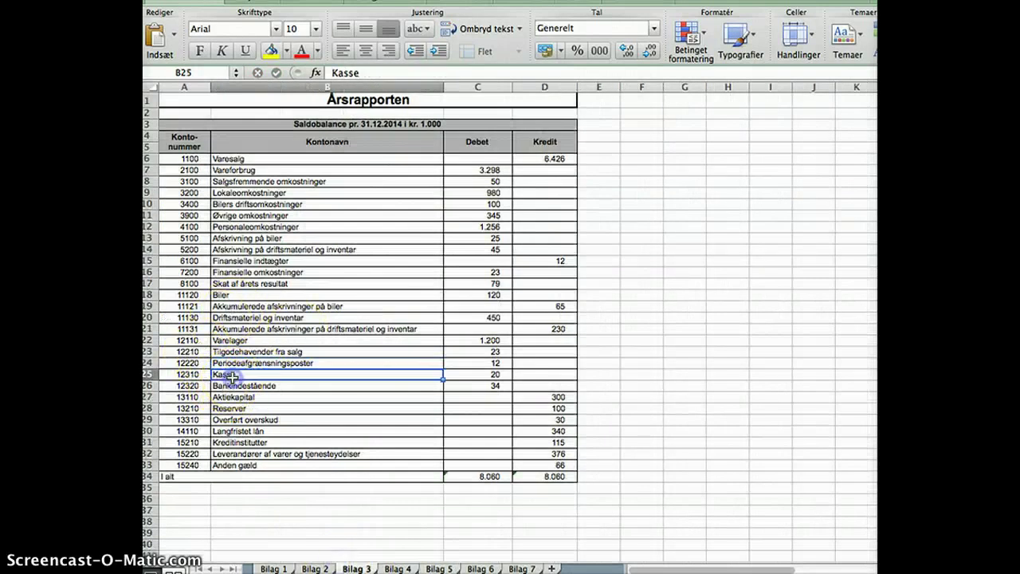
click(434, 568)
text(20)
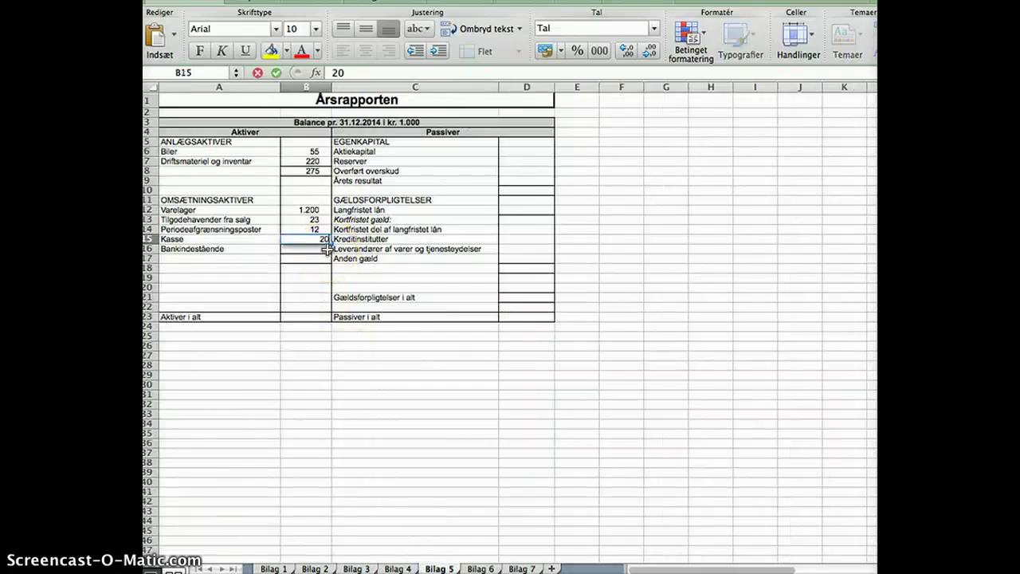
key(Return)
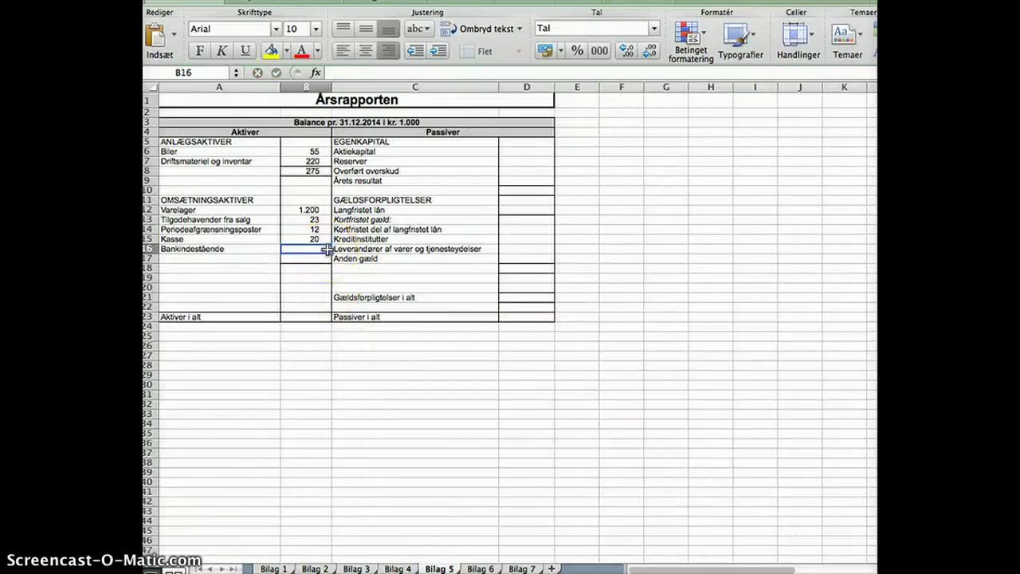
Look up Bankindestående in Bilag 3 and enter 34 for it in B16 of Bilag 5.
click(354, 568)
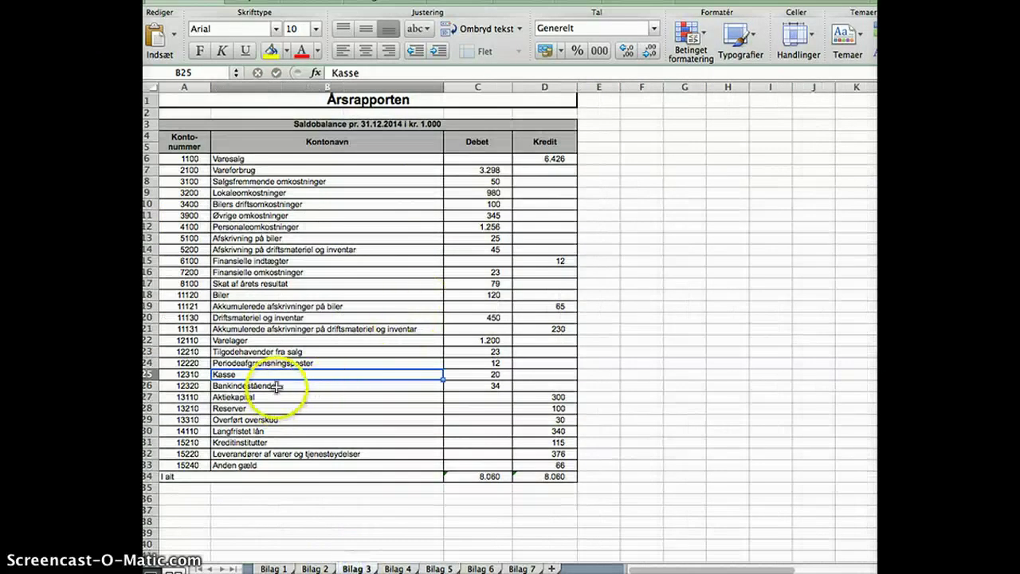
click(291, 387)
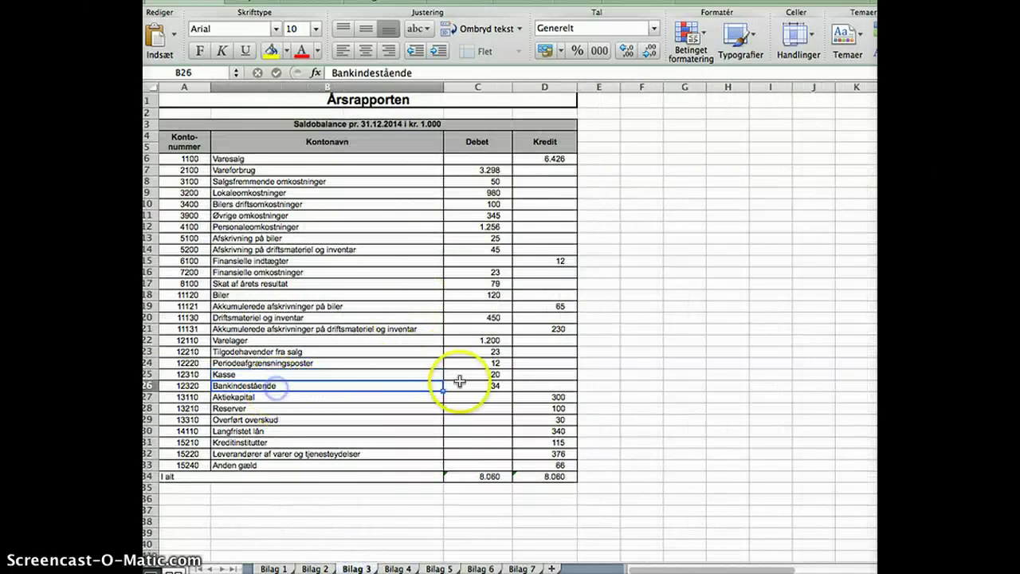
click(441, 568)
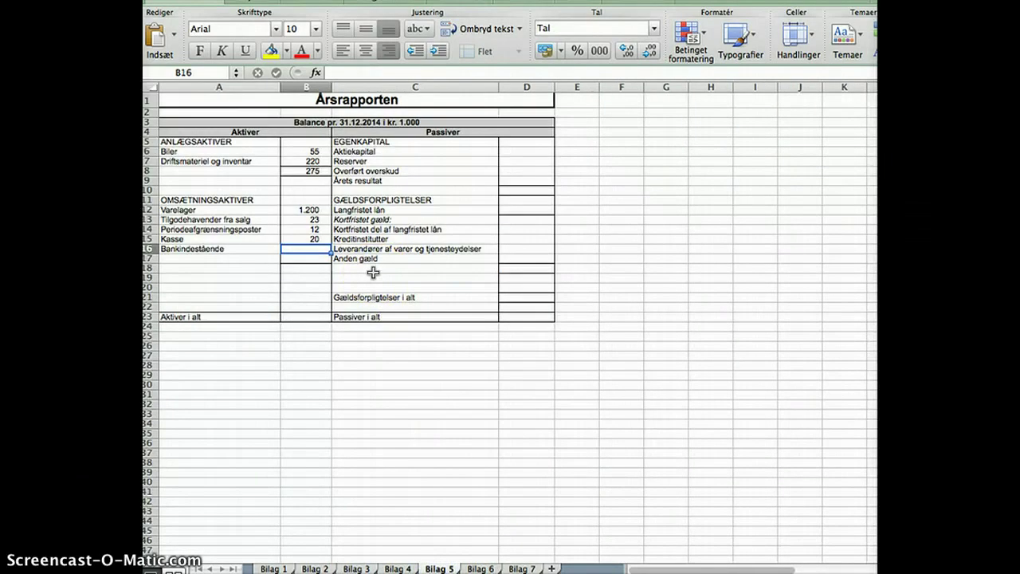
text(34)
key(Return)
scroll(330, 290, right, 5)
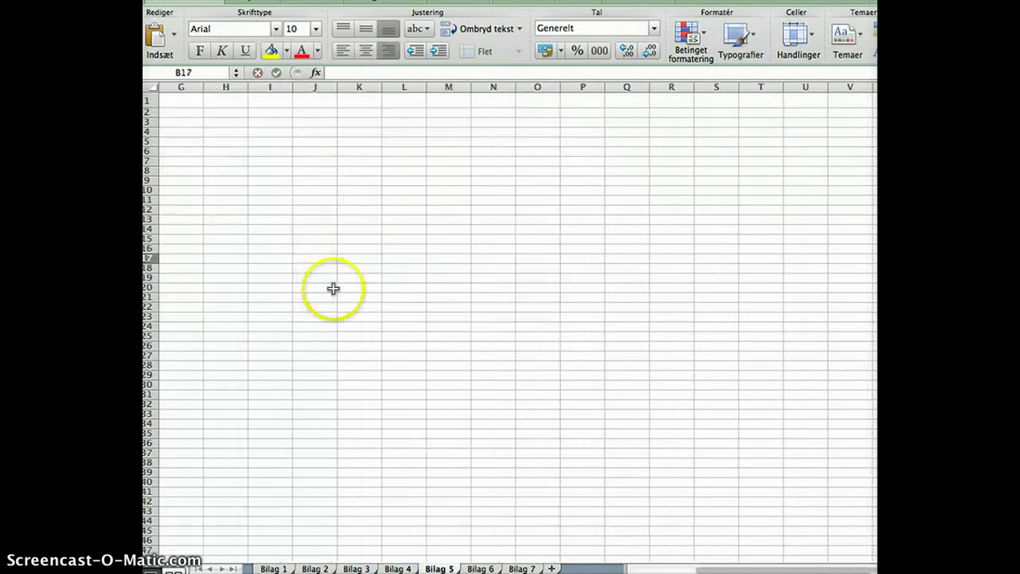
scroll(342, 289, left, 5)
click(316, 315)
click(310, 326)
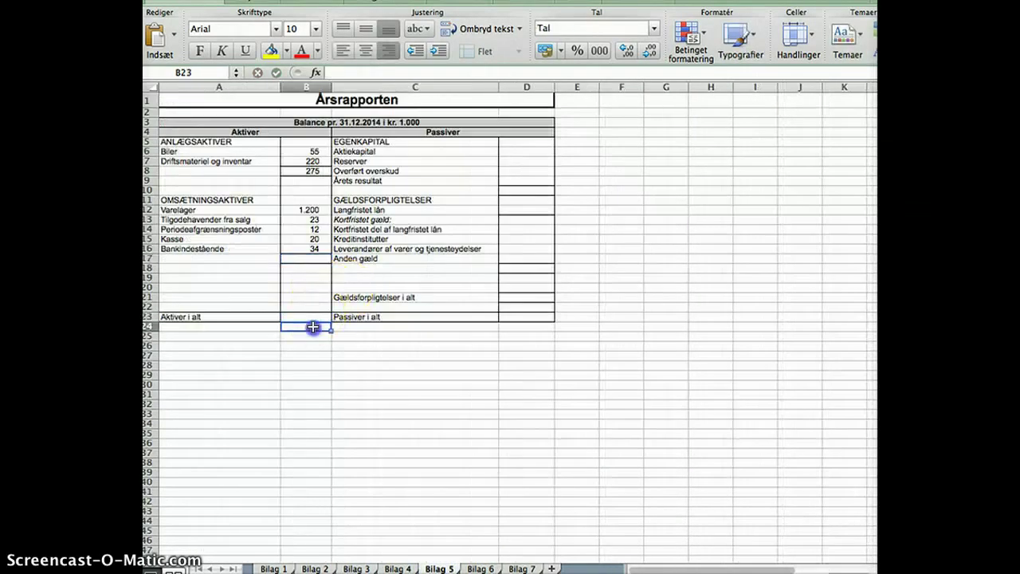
click(316, 259)
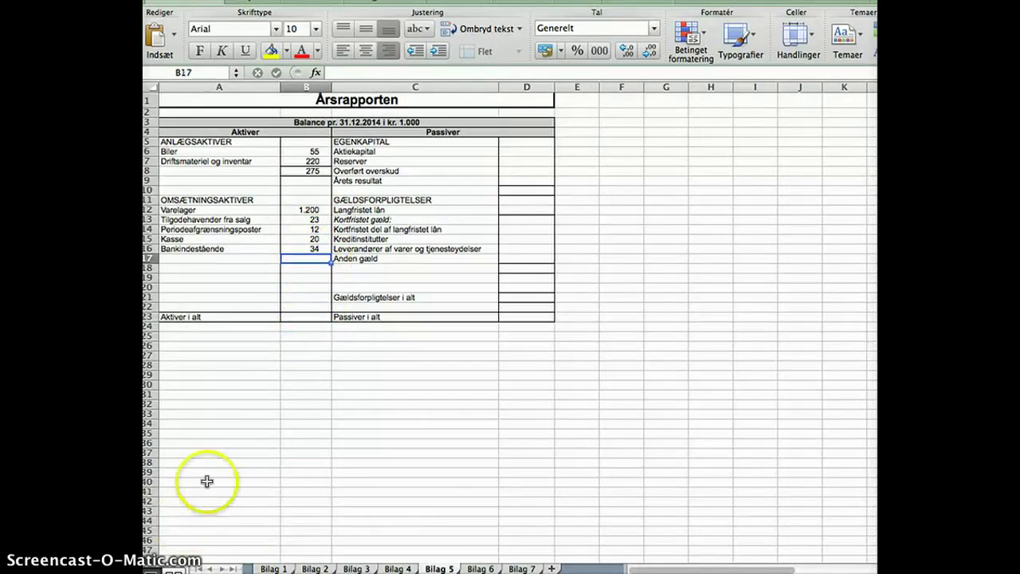
text(=)
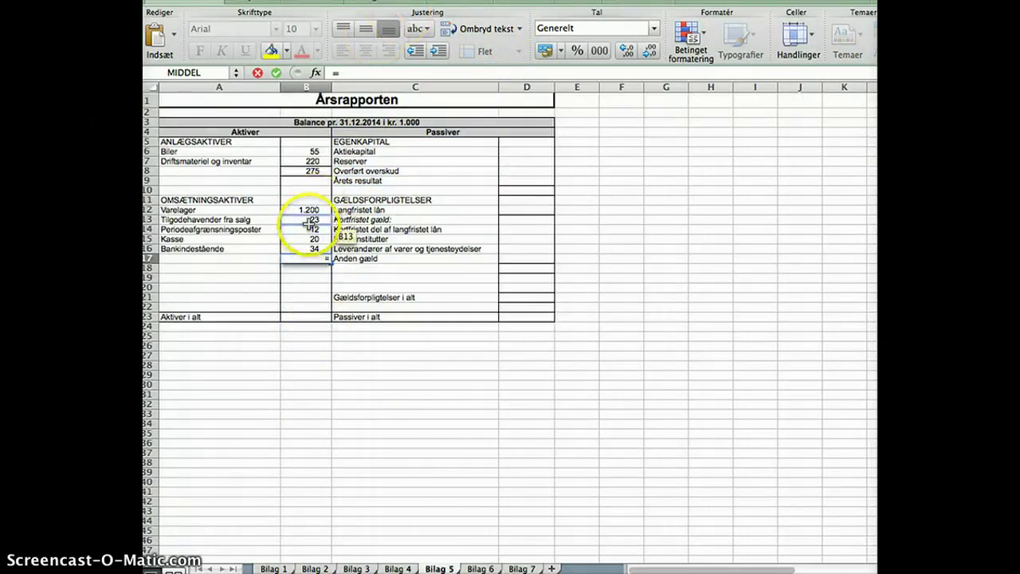
key(Escape)
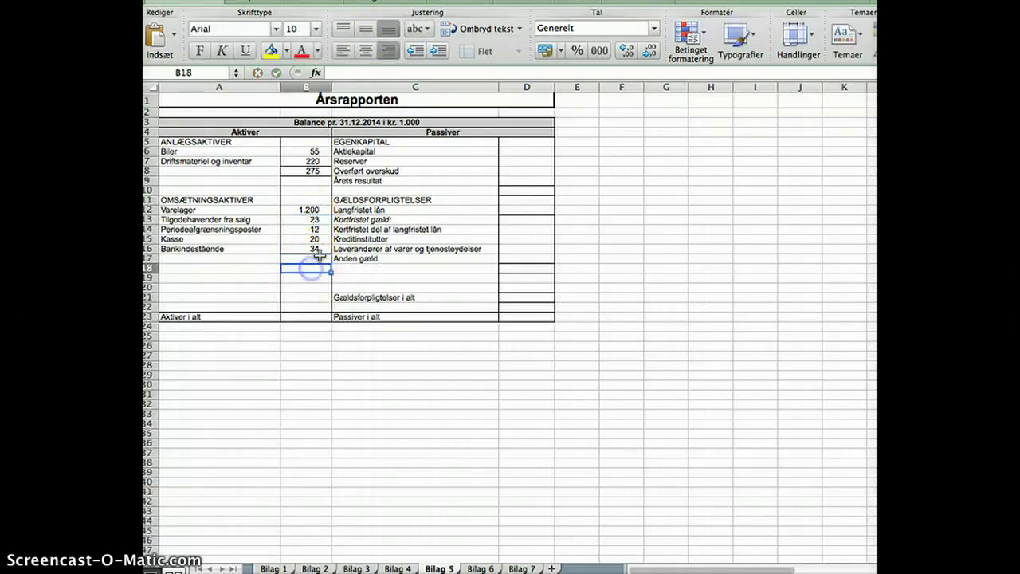
Total the current assets B12:B16 in B17 with AutoSum.
click(309, 209)
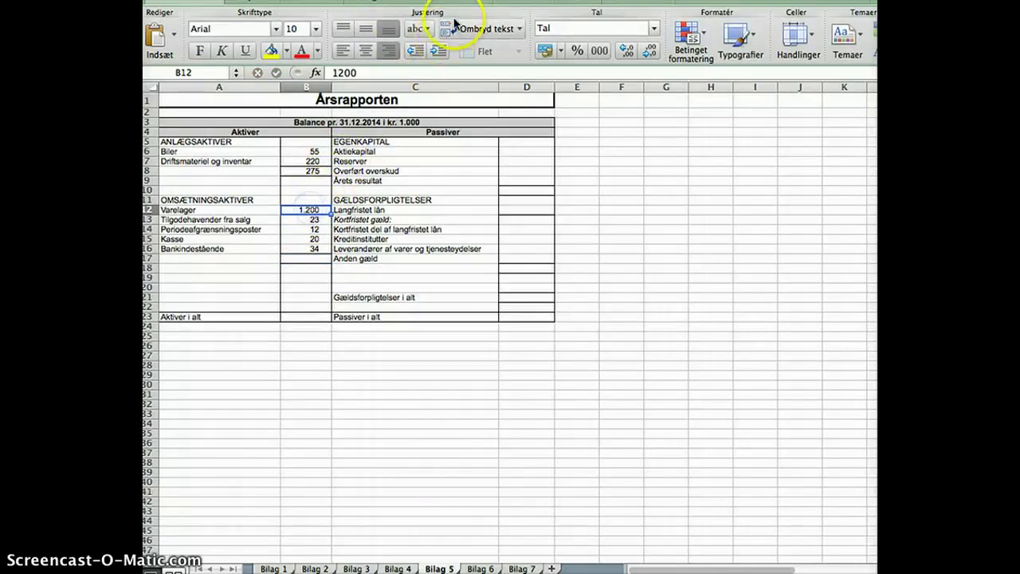
drag(316, 211, 313, 259)
key(super+shift+t)
click(318, 308)
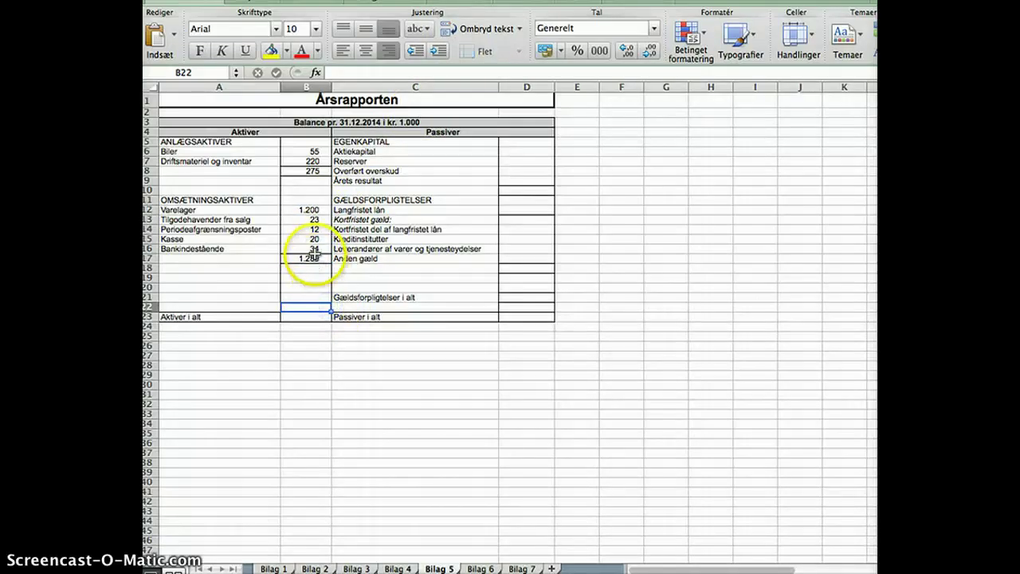
Enter the formula =B9+B8+B17 for Aktiver i alt in B23.
click(318, 326)
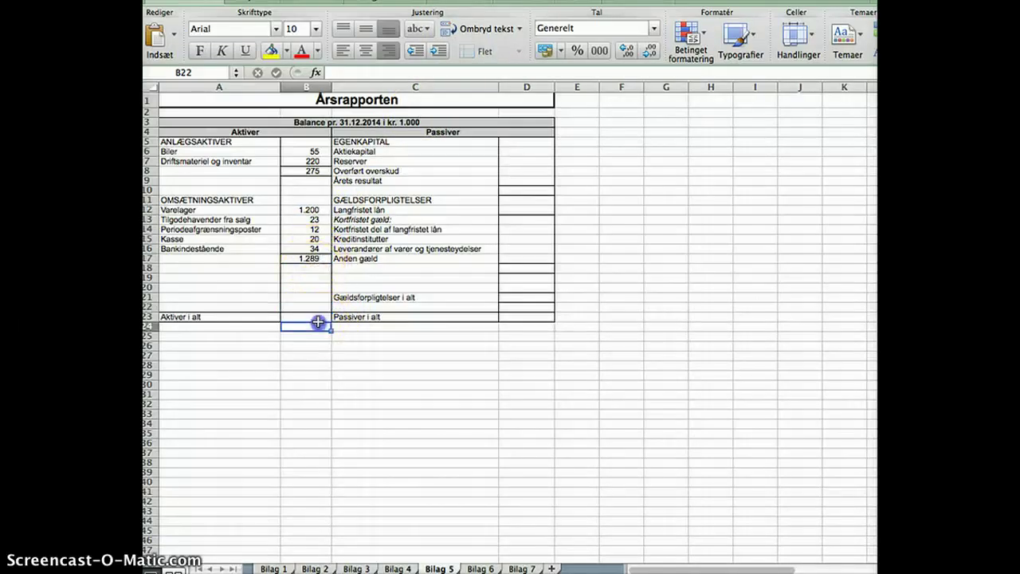
click(320, 317)
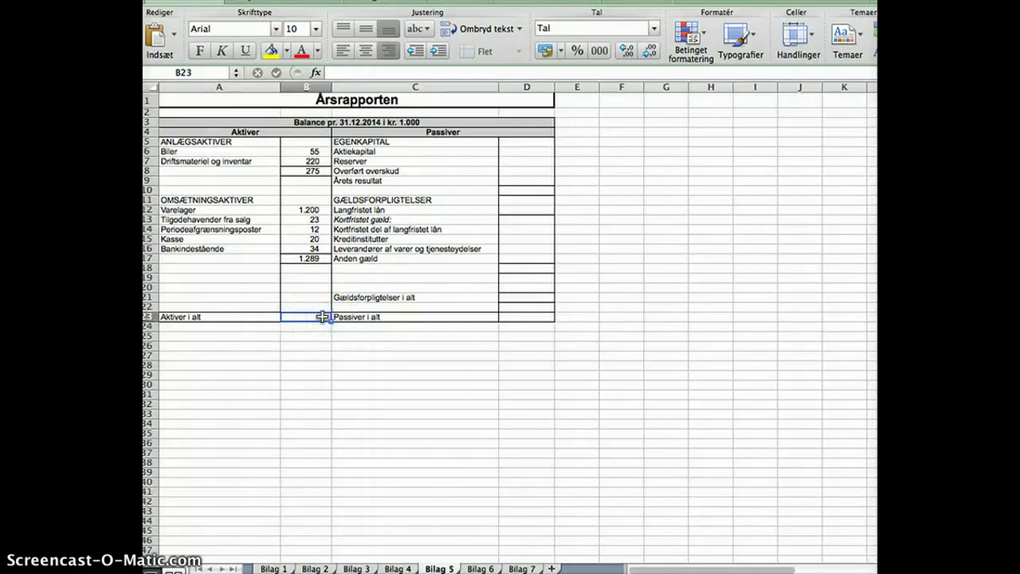
text(=)
click(299, 181)
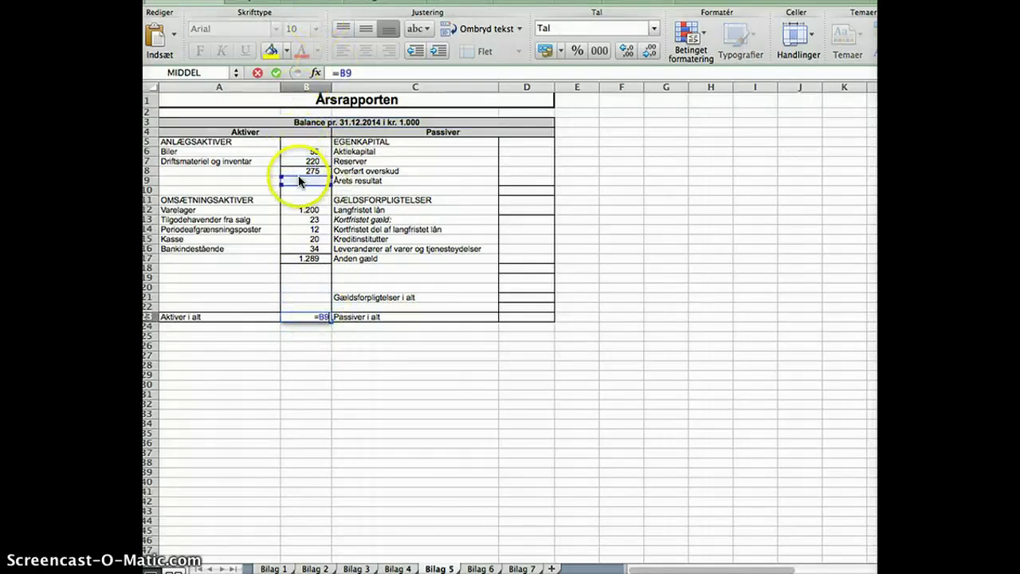
text(+)
click(301, 170)
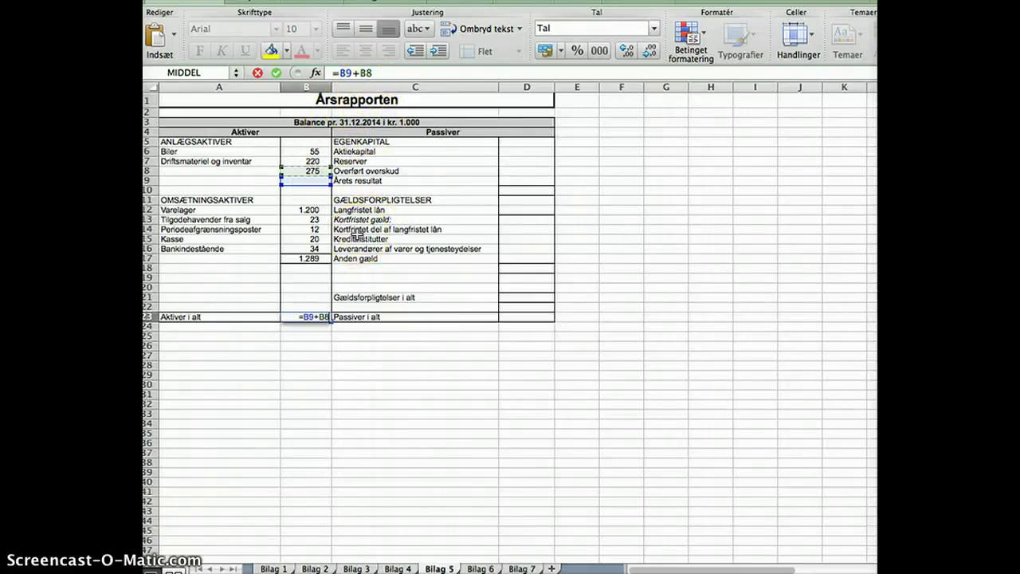
click(313, 259)
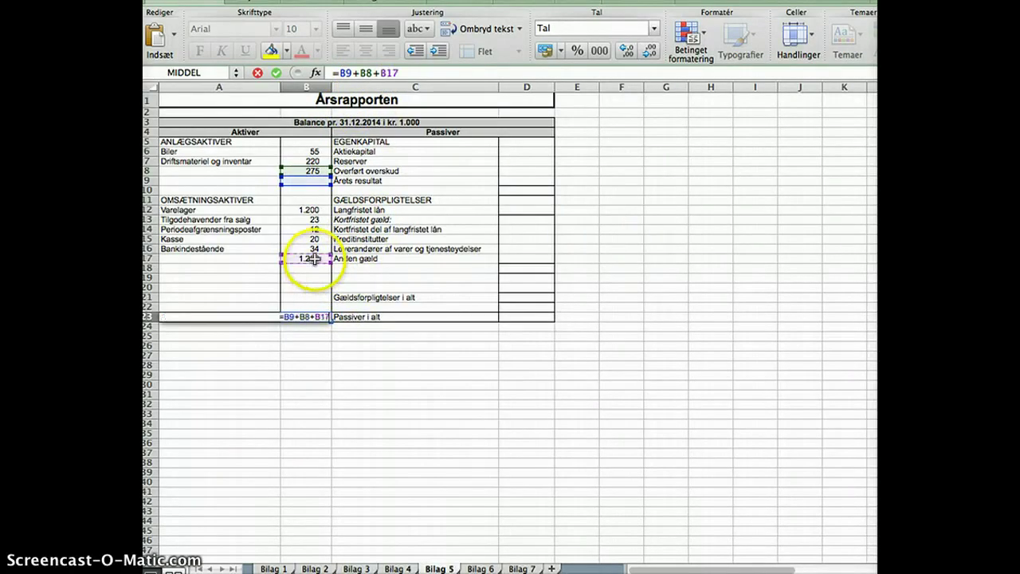
key(Return)
click(308, 332)
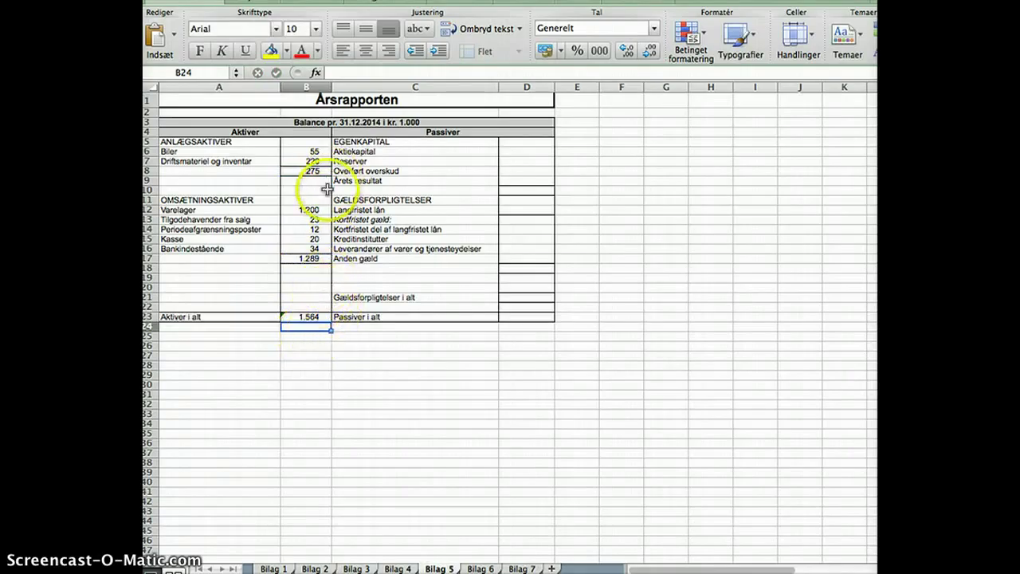
Remove the empty cell B9 from the Aktiver i alt formula in B23, leaving =B8+B17.
click(315, 317)
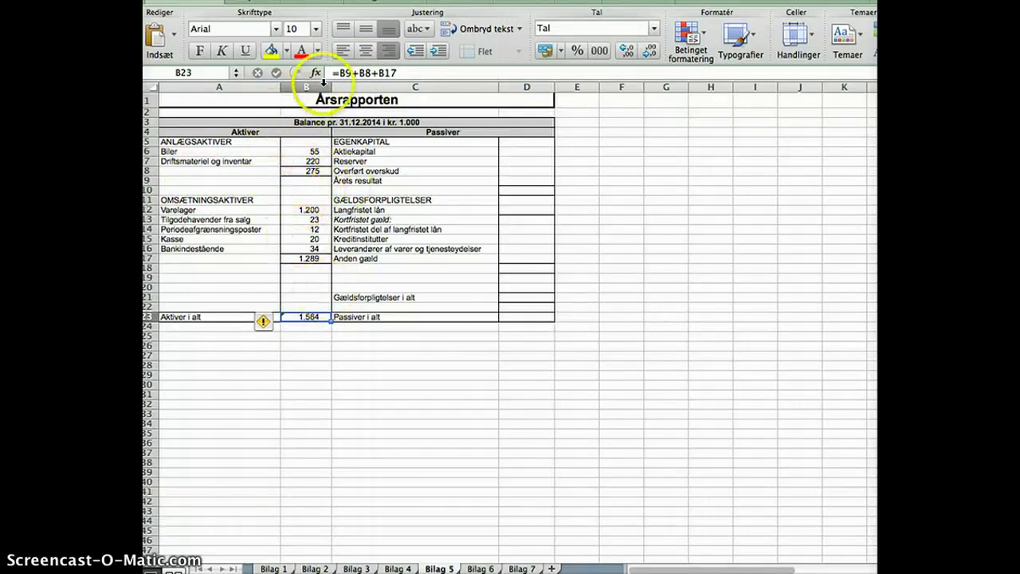
click(357, 73)
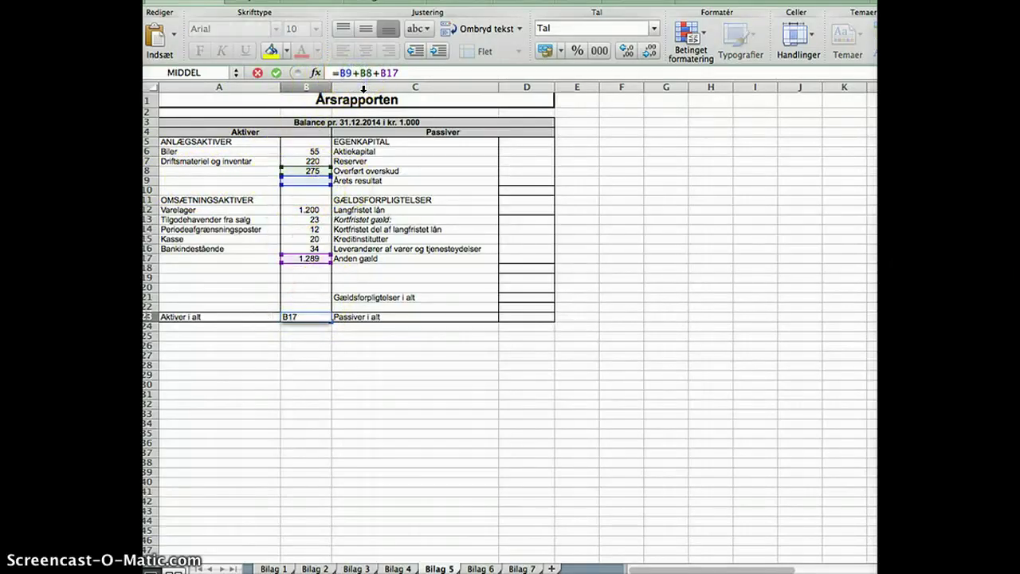
key(BackSpace)
key(BackSpace)
key(BackSpace)
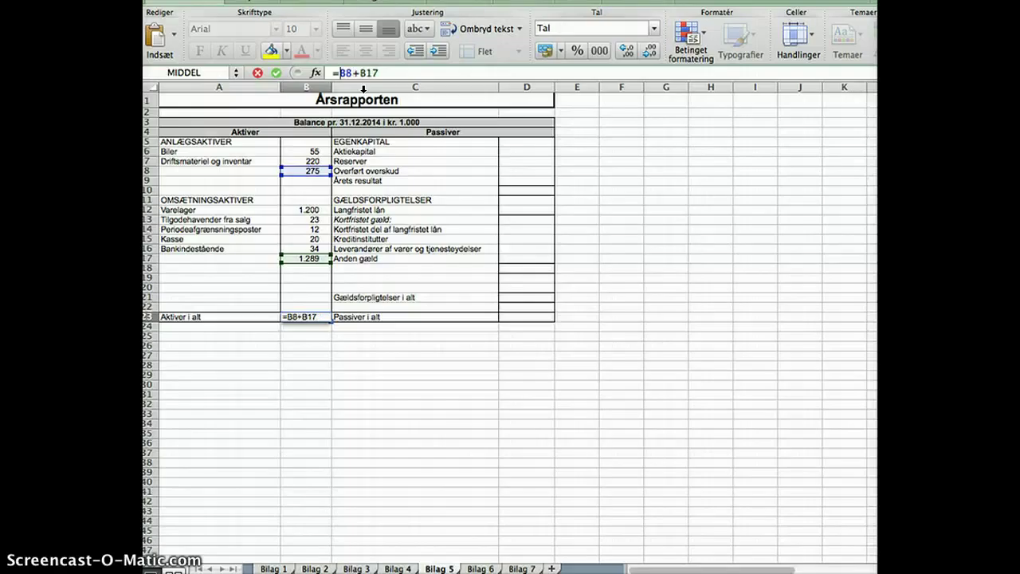
key(Return)
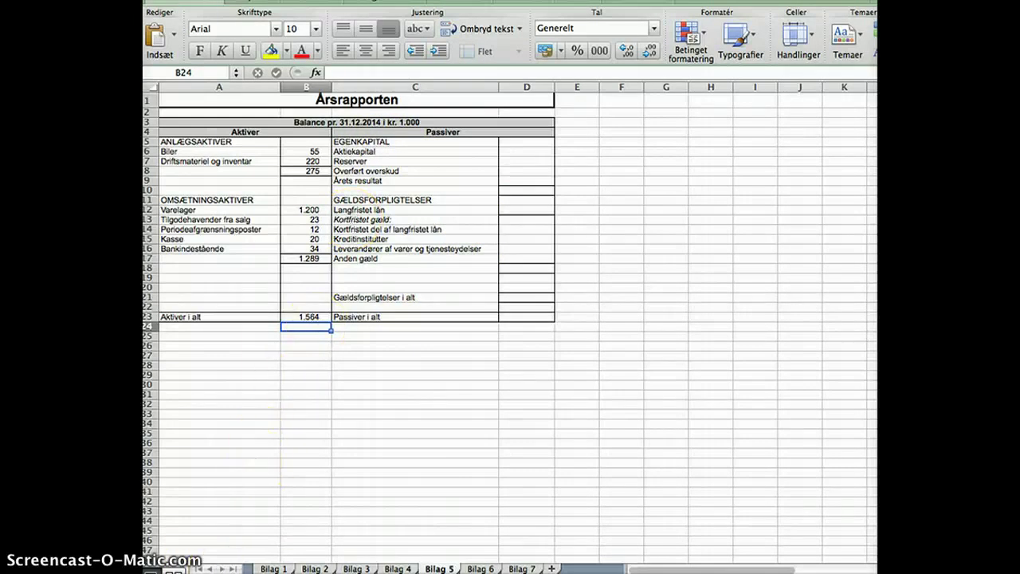
Look up Aktiekapital in Bilag 3 and enter 300 for it in D6 of Bilag 5.
click(354, 569)
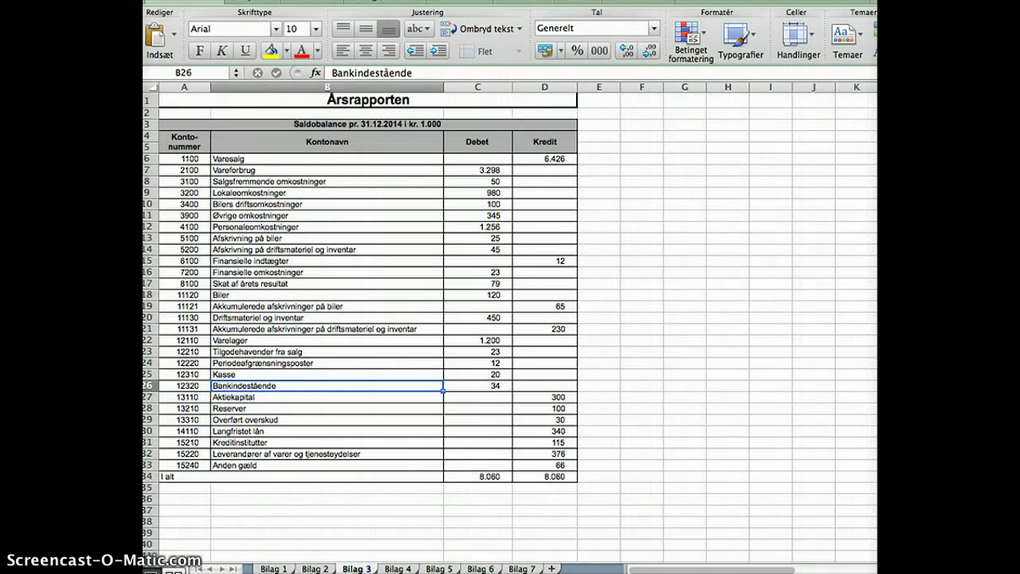
click(330, 396)
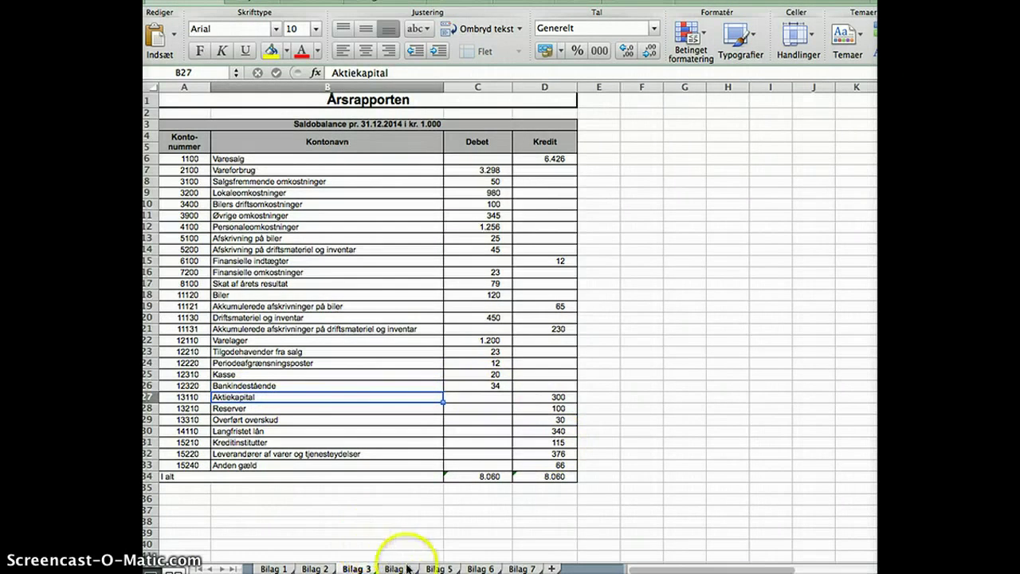
click(438, 567)
click(530, 149)
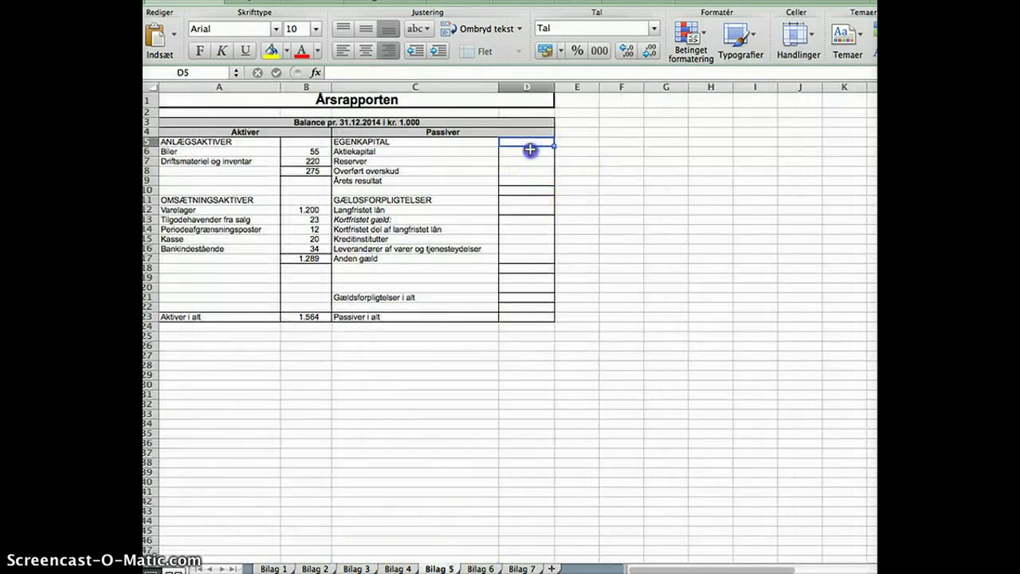
text(300)
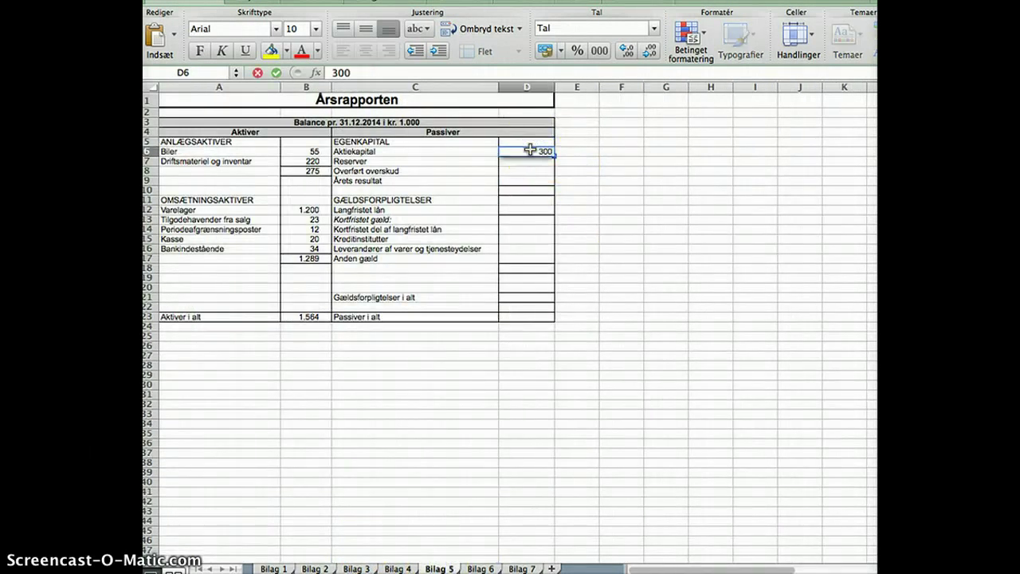
key(Return)
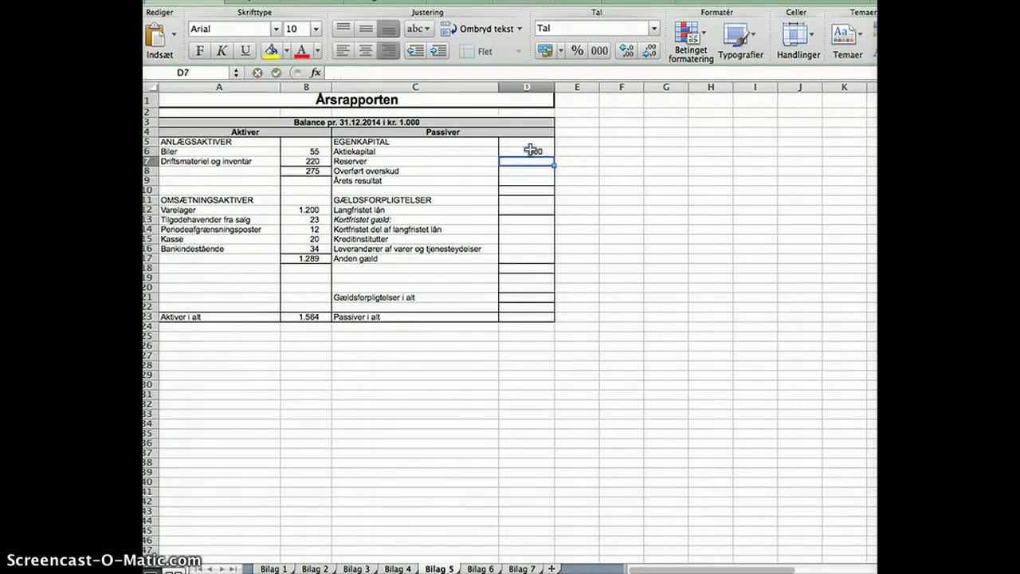
Look up Reserver in Bilag 3 and enter 100 for it in D7 of Bilag 5.
click(355, 568)
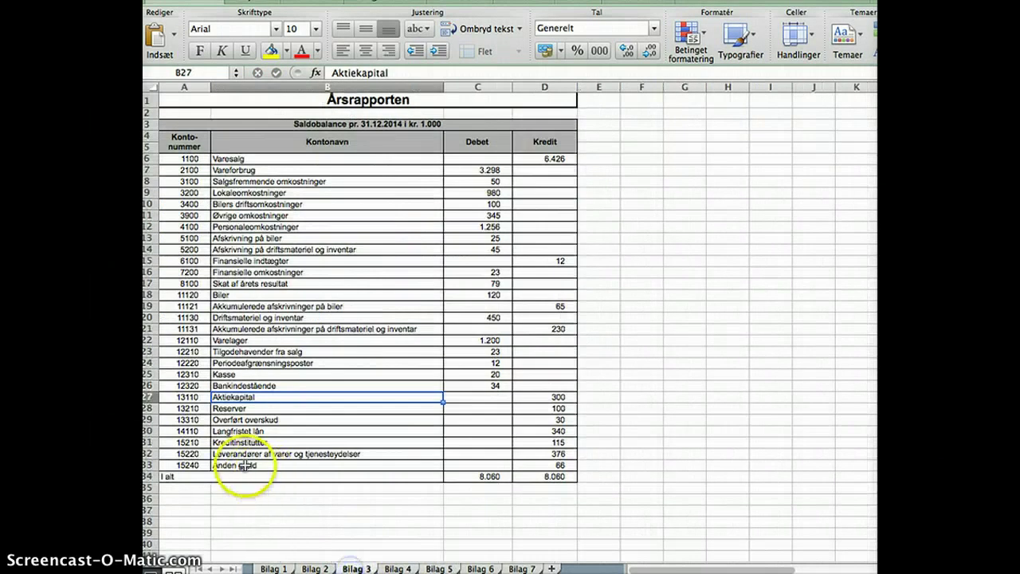
click(239, 408)
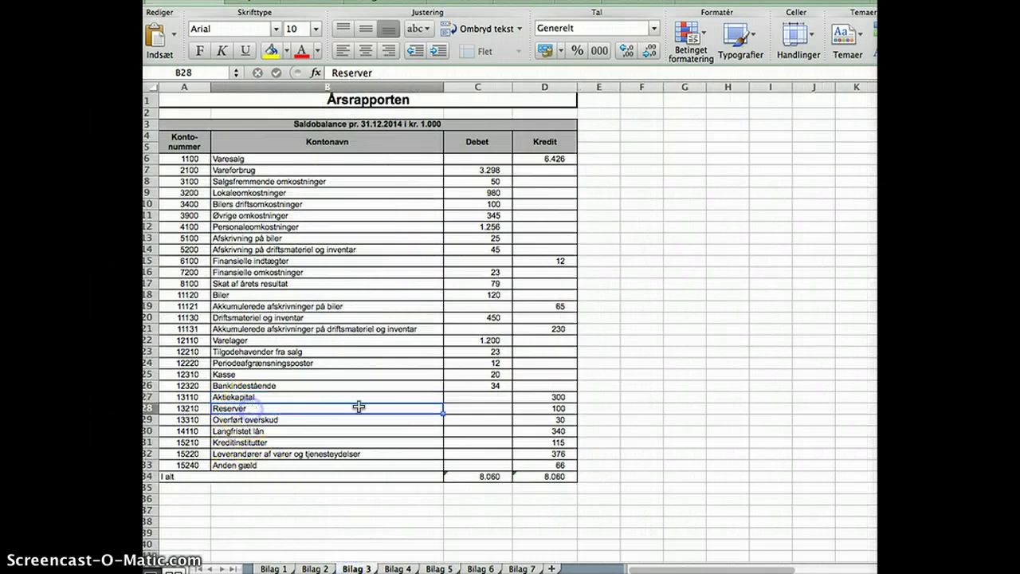
click(441, 568)
text(10)
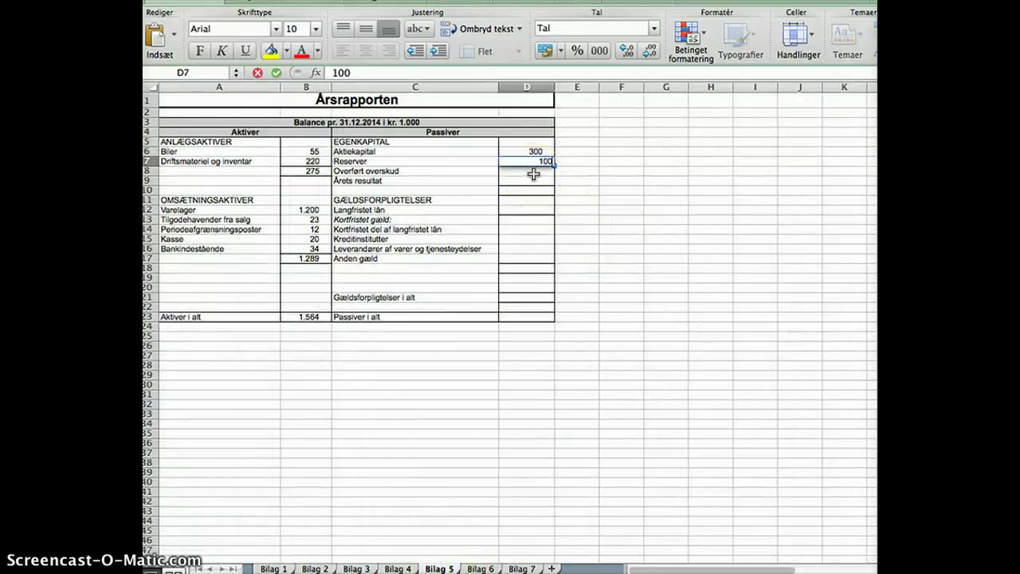
text(0)
key(Return)
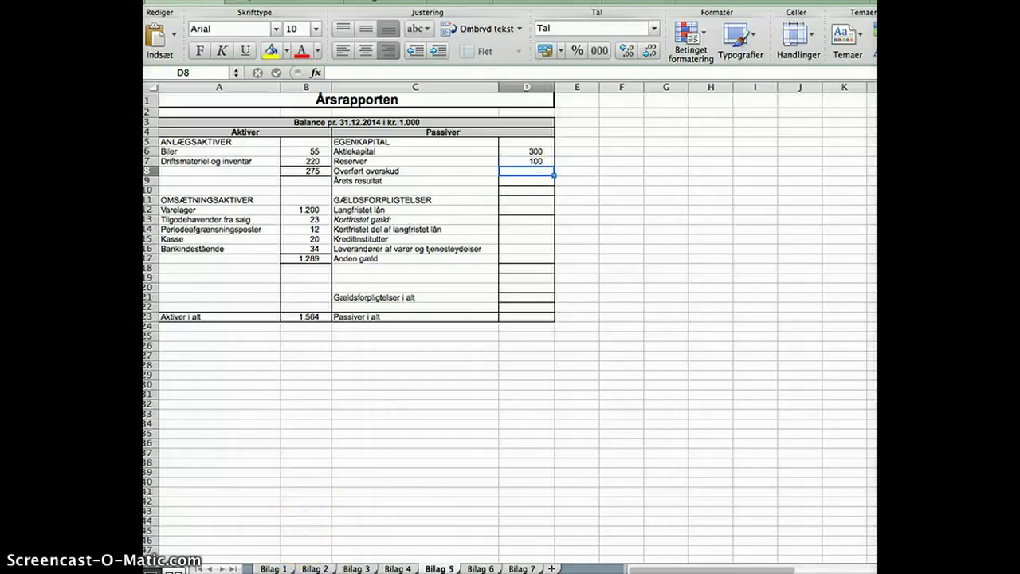
Check Overført overskud in Bilag 3 and enter 30 for it in D8 of Bilag 5.
click(357, 568)
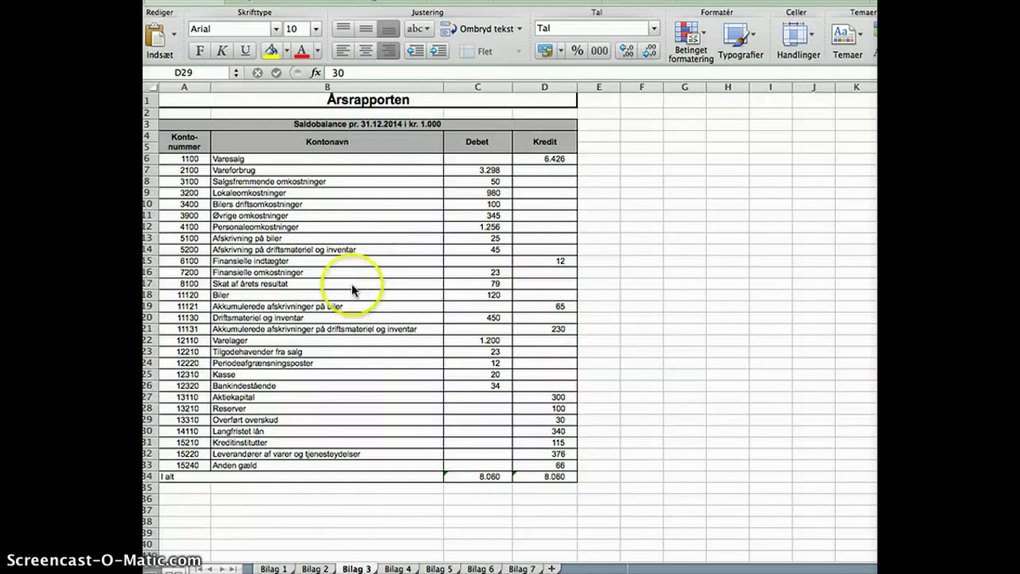
click(440, 568)
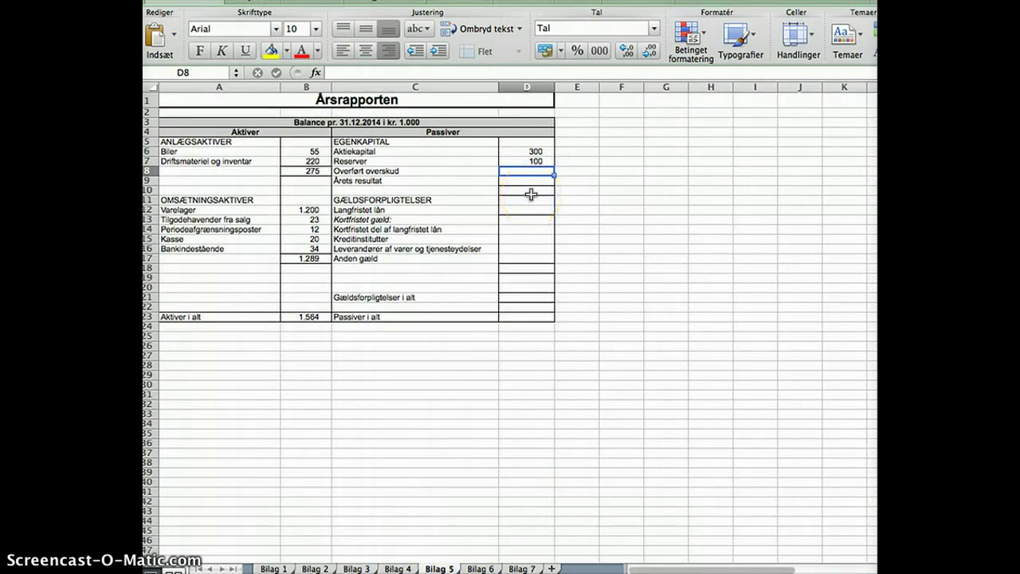
text(30)
key(Return)
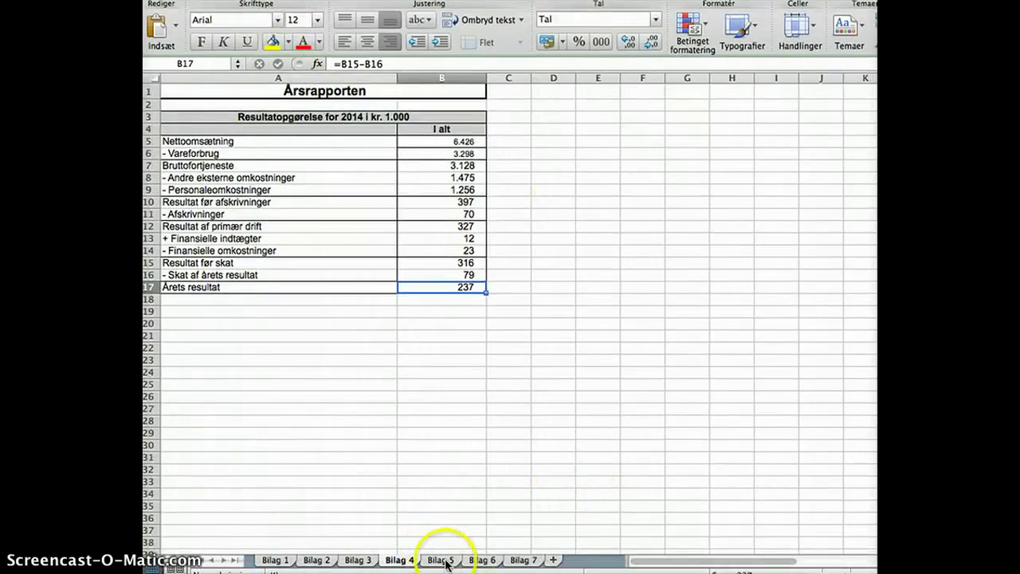
Return from the income statement in Bilag 4 to Bilag 5 and enter 237 for Årets resultat in D9.
click(445, 561)
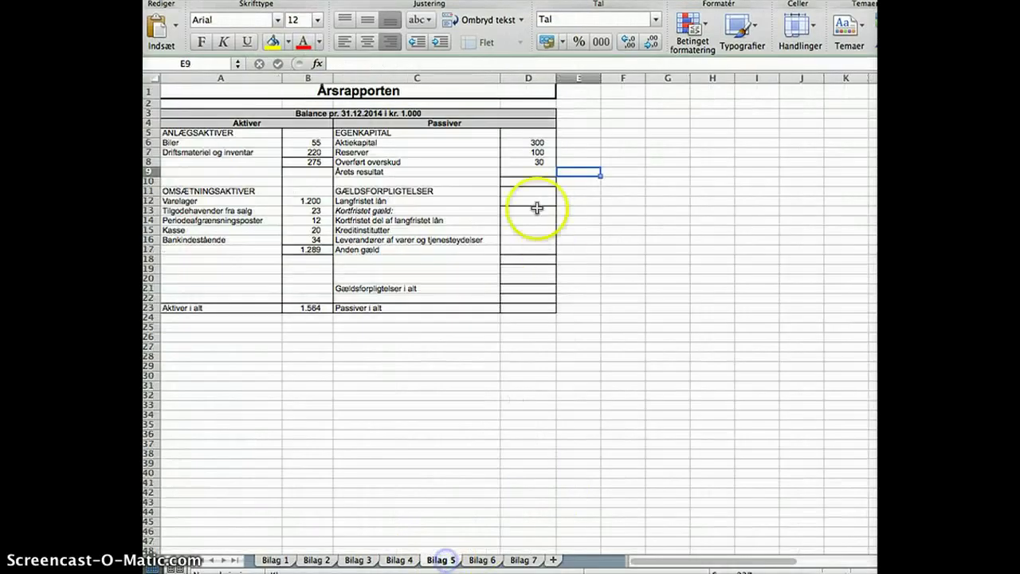
click(530, 172)
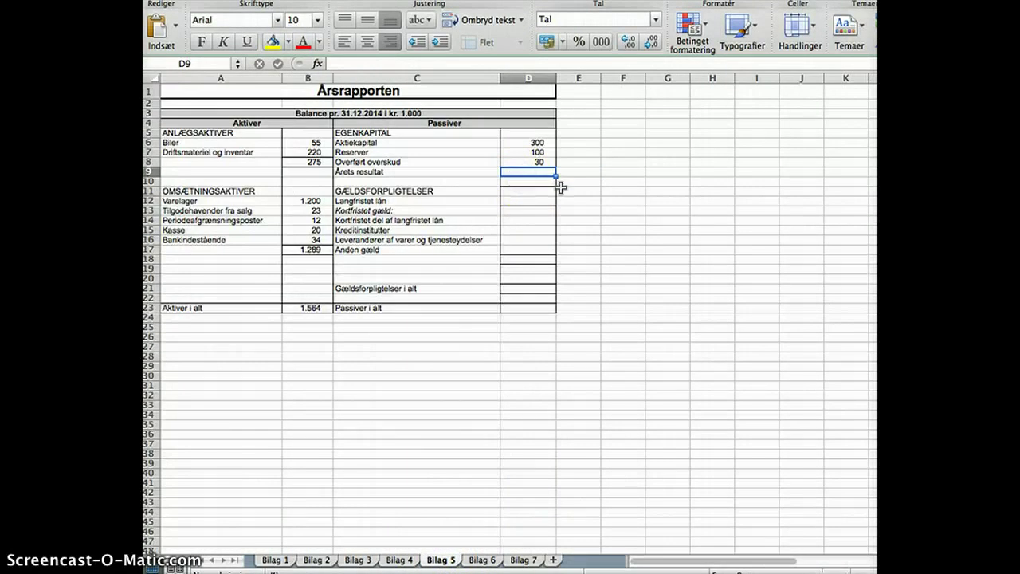
text(23)
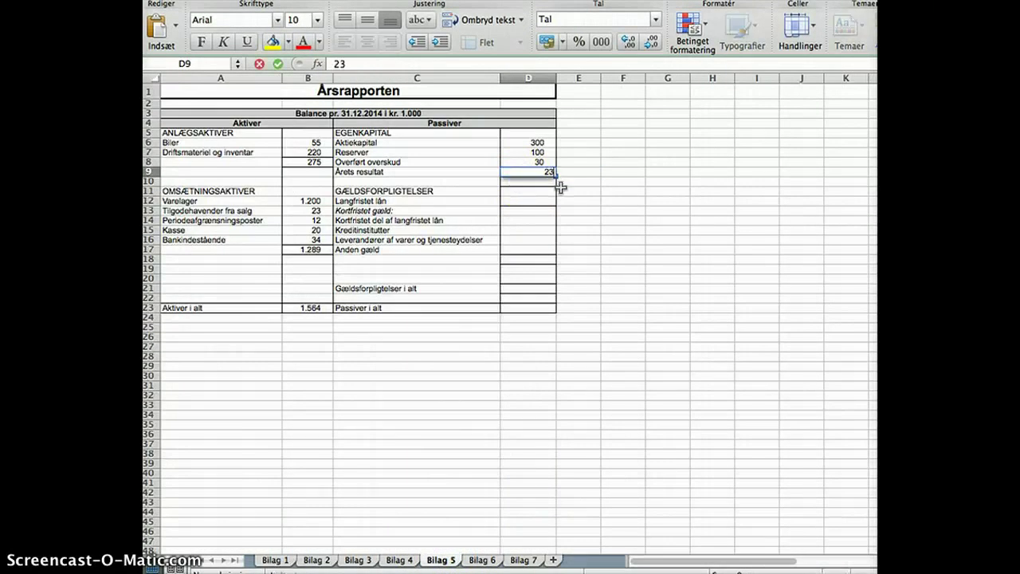
text(7)
key(Return)
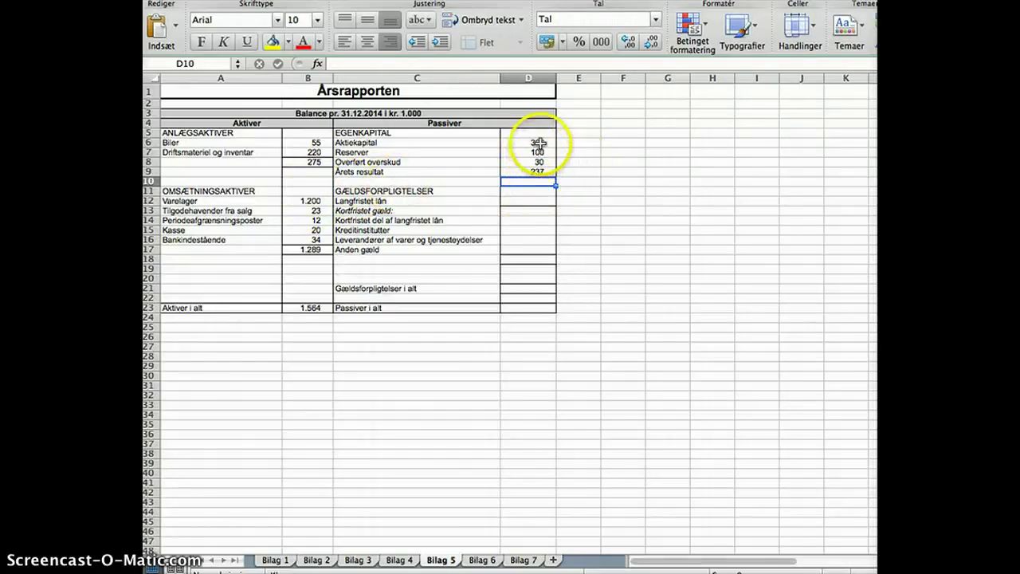
Total the equity items D6:D9 in D10 with AutoSum.
drag(537, 142, 537, 182)
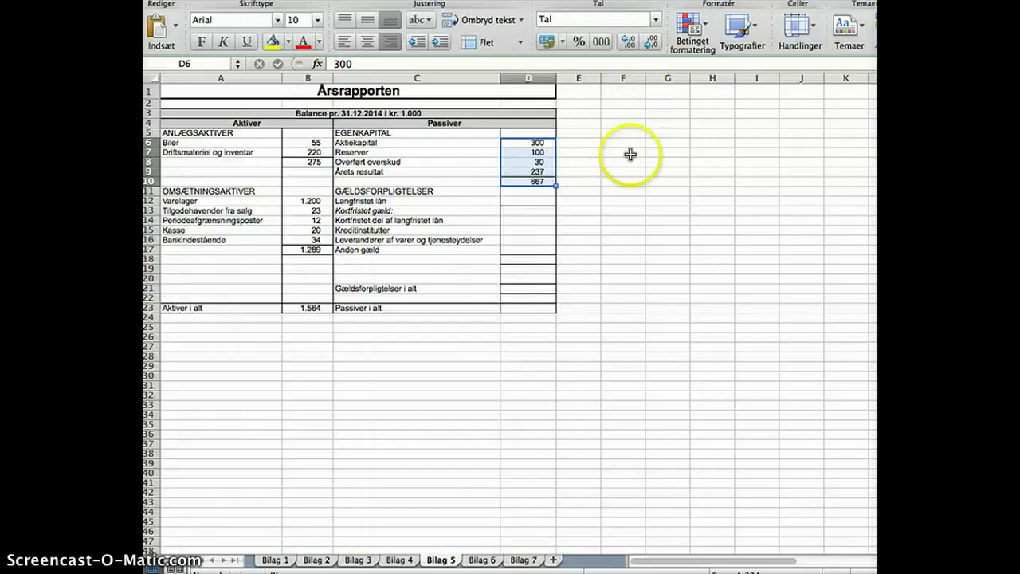
click(625, 181)
click(513, 199)
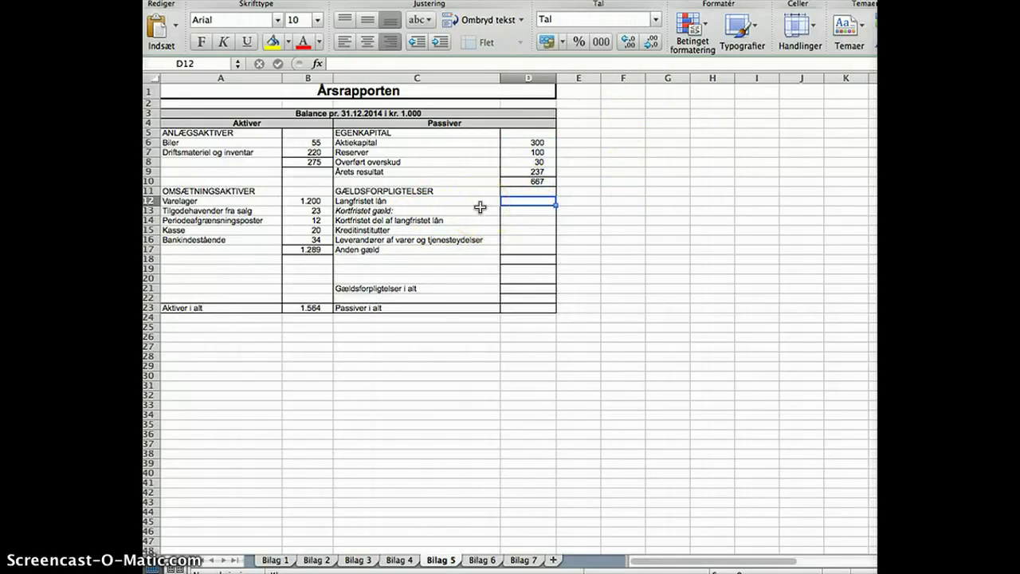
click(522, 330)
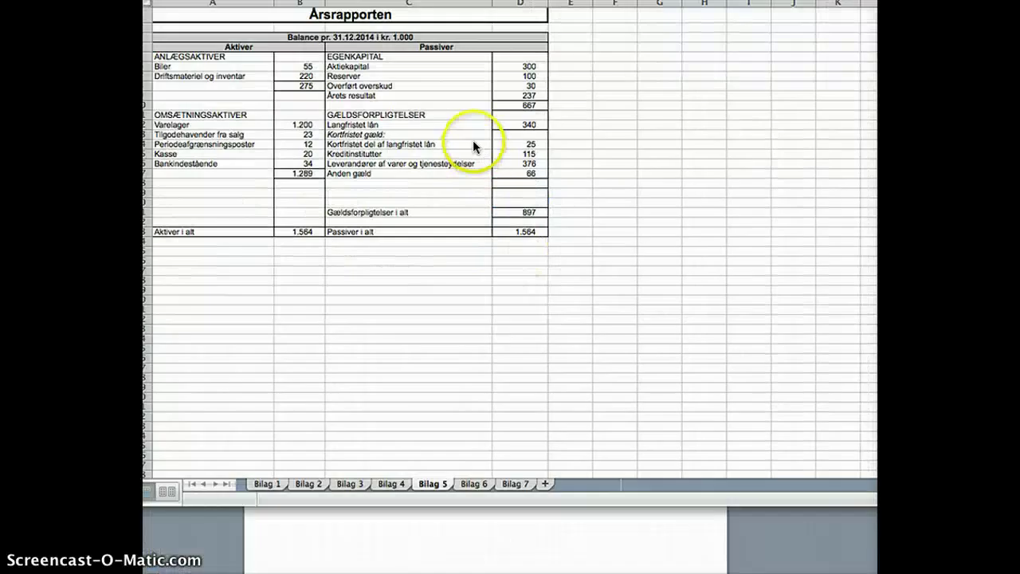